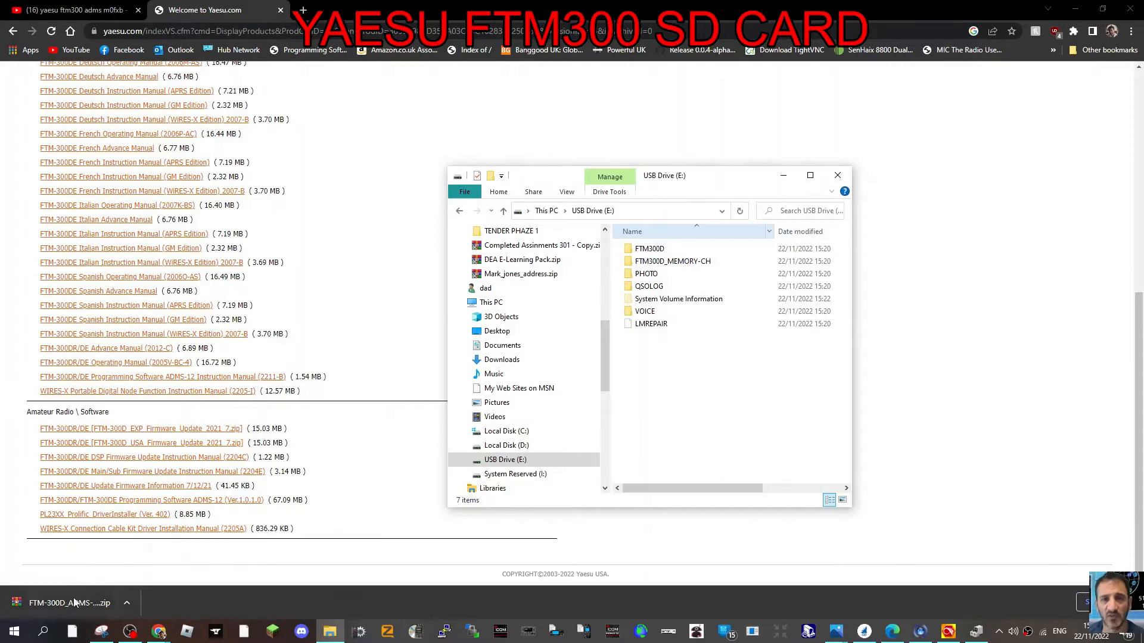
# Step: Open the downloaded FTM-300D_ADMS-12 zip archive and run setup.exe from its FTM-300D_ADMS-12_ENG folder
pyautogui.click(73, 599)
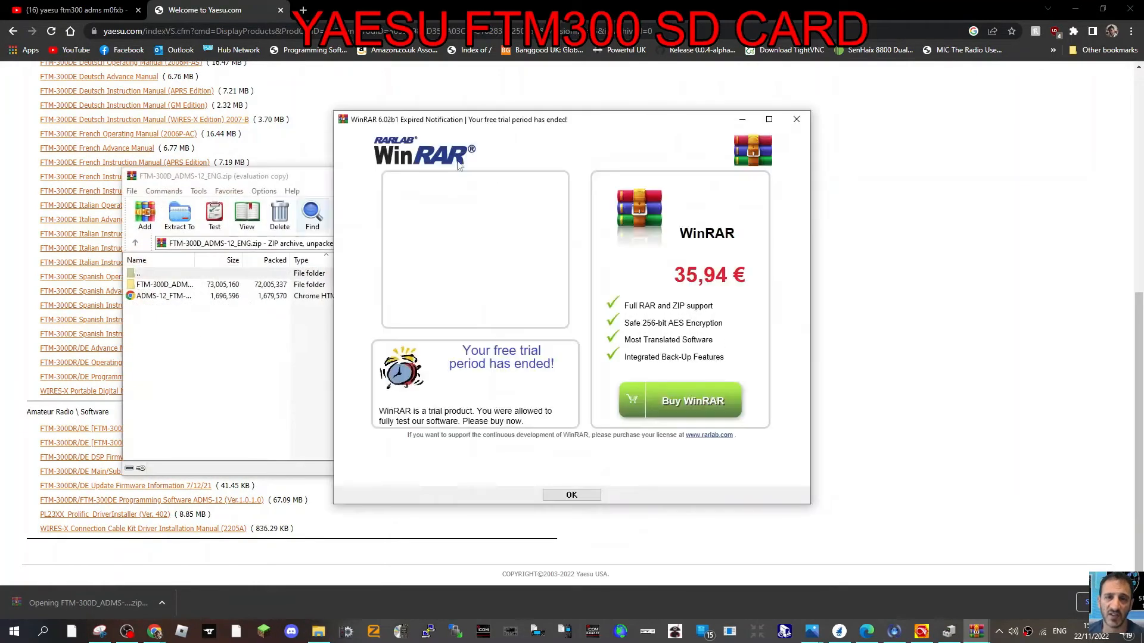
pyautogui.click(796, 119)
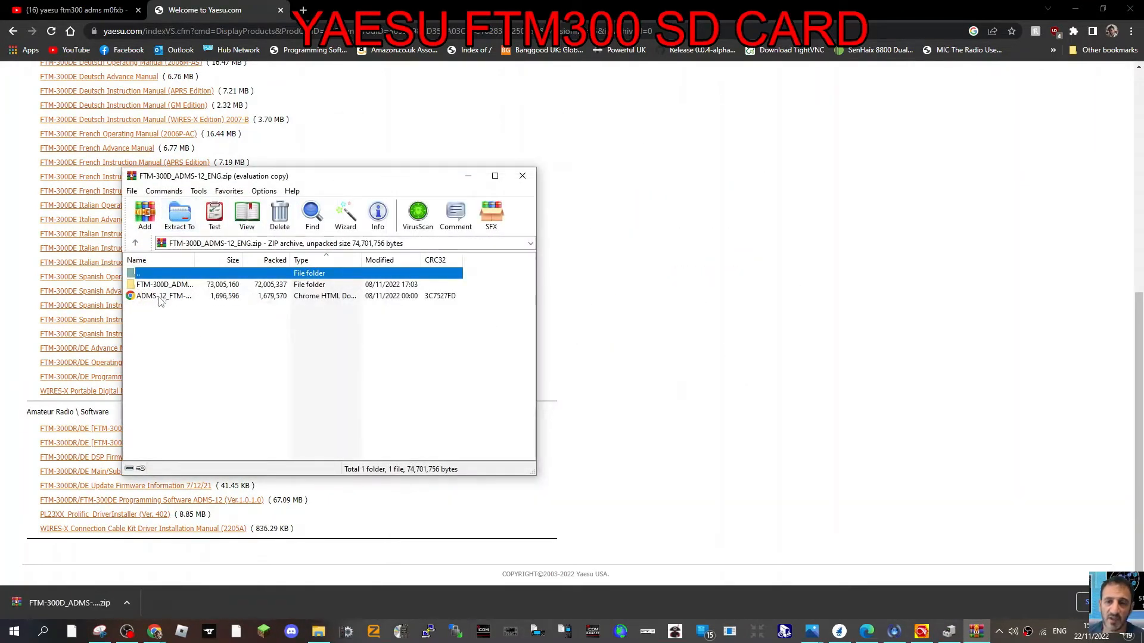
pyautogui.doubleClick(159, 285)
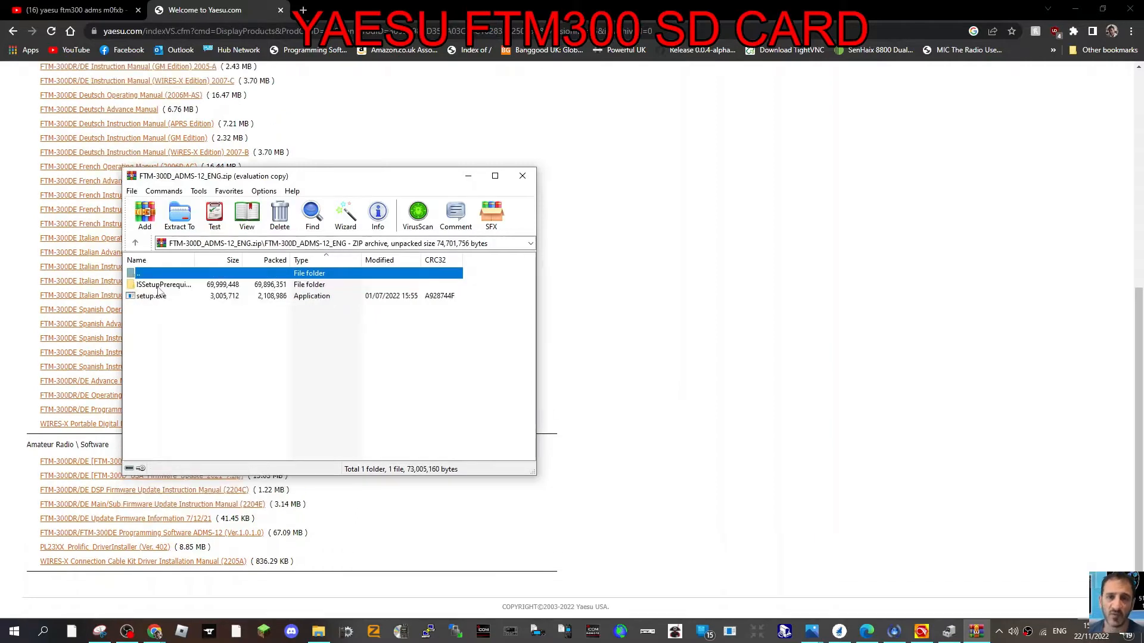
pyautogui.doubleClick(154, 296)
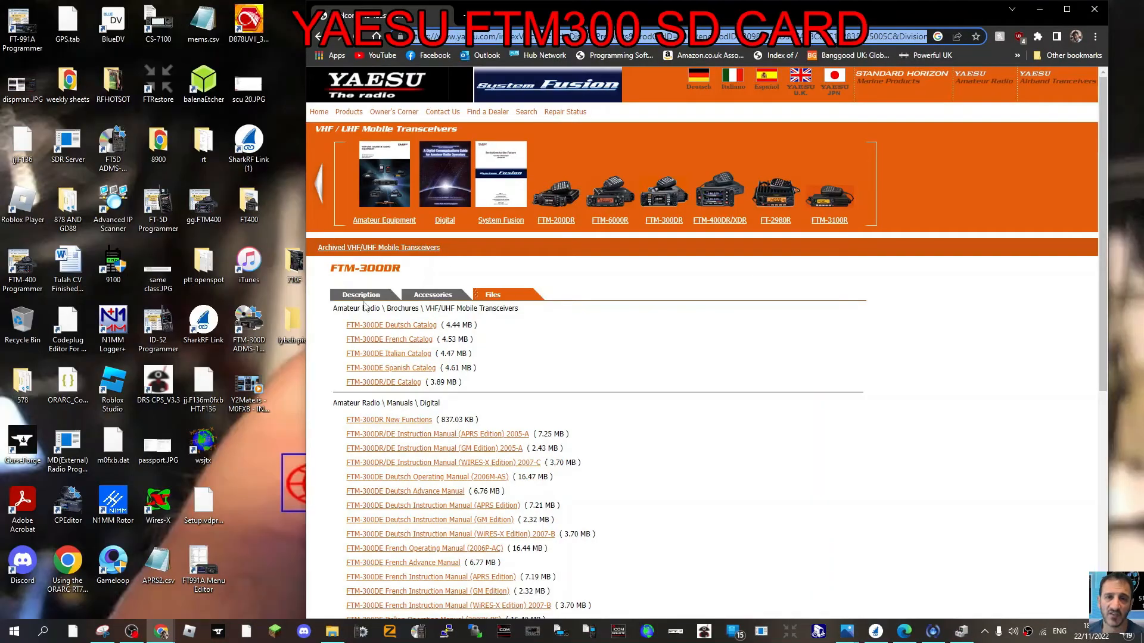
# Step: Launch the FTM-300D ADMS-12 programmer from the desktop and move its window clear of the web page
pyautogui.doubleClick(250, 331)
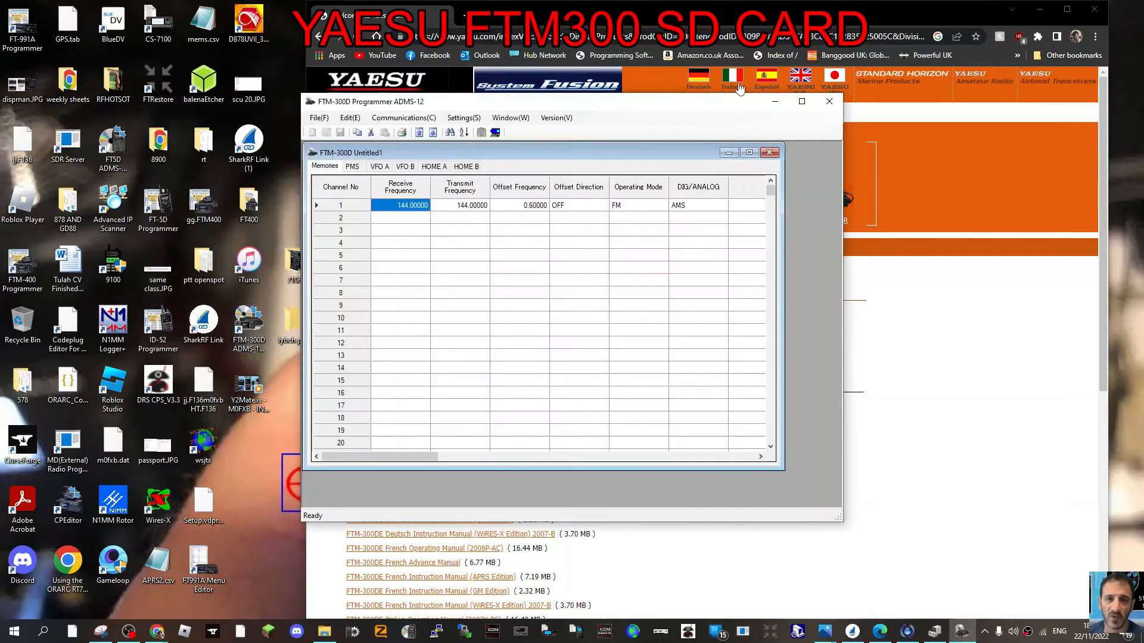
pyautogui.moveTo(717, 97); pyautogui.dragTo(462, 99)
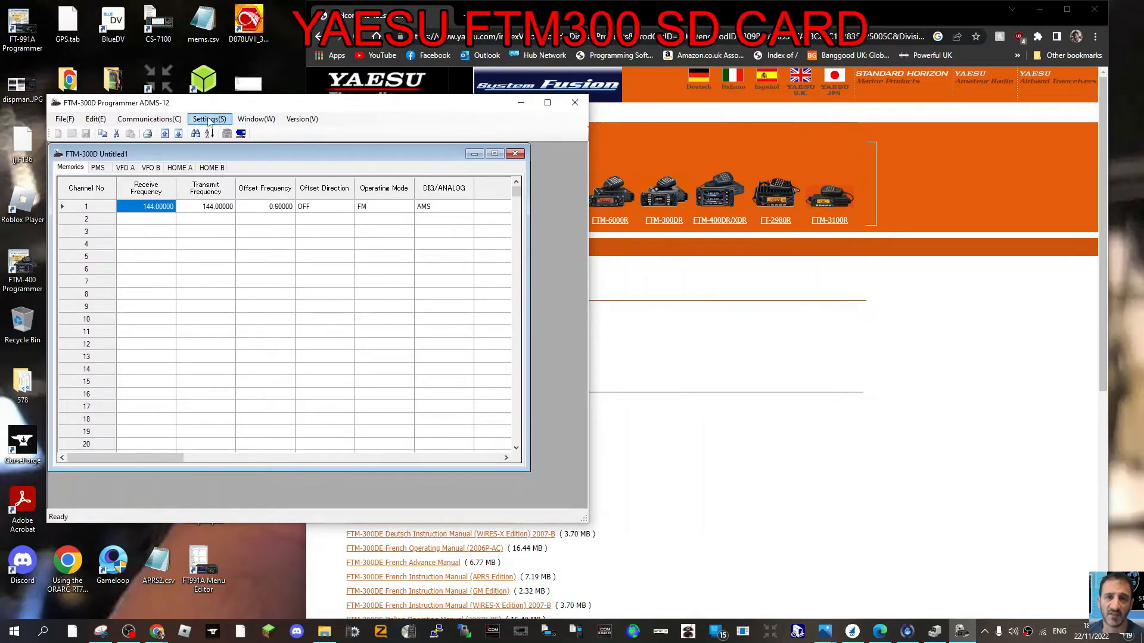
# Step: Import all data from the SD card using CLNFTM300D.dat in the FTM300D\BACKUP folder on USB Drive (E:)
pyautogui.click(156, 121)
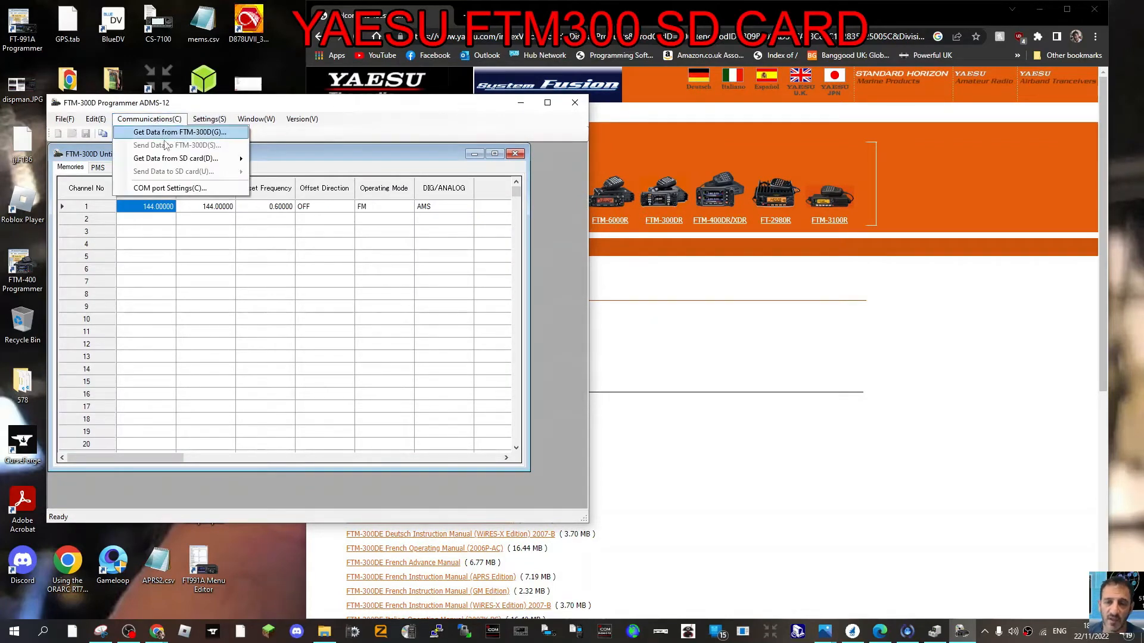
pyautogui.moveTo(169, 159)
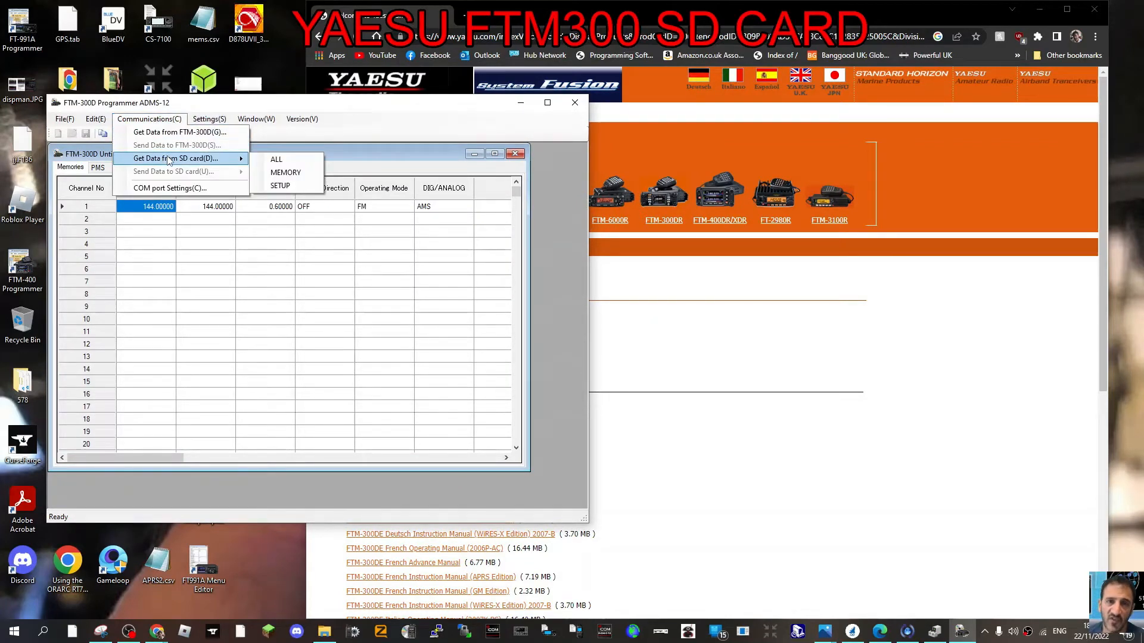
pyautogui.click(284, 158)
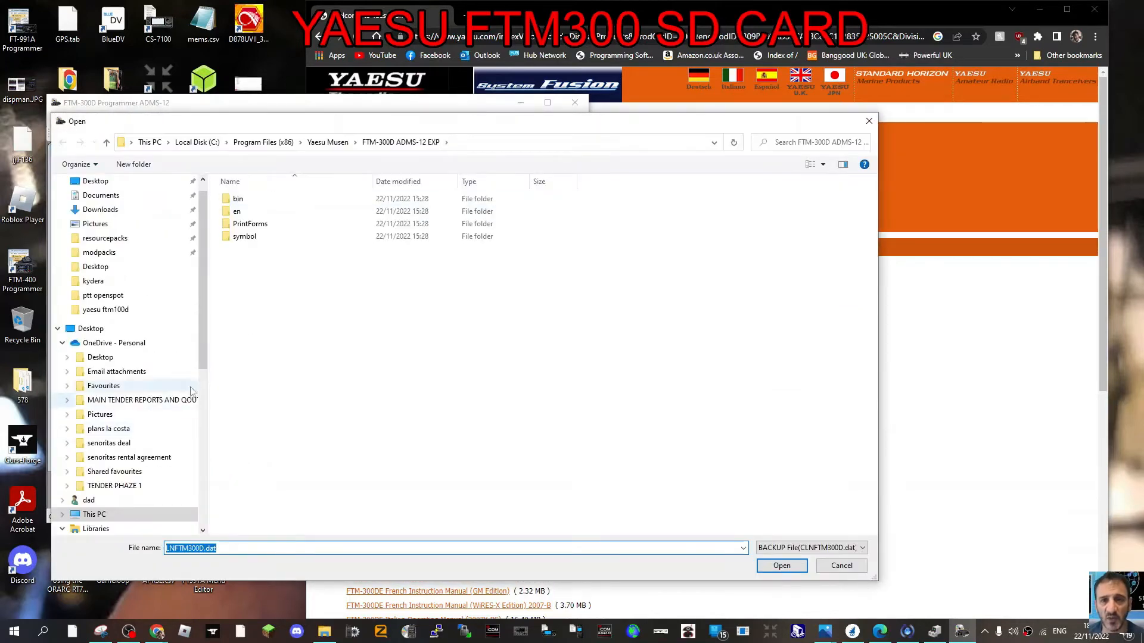
pyautogui.scroll(-6, 137, 381)
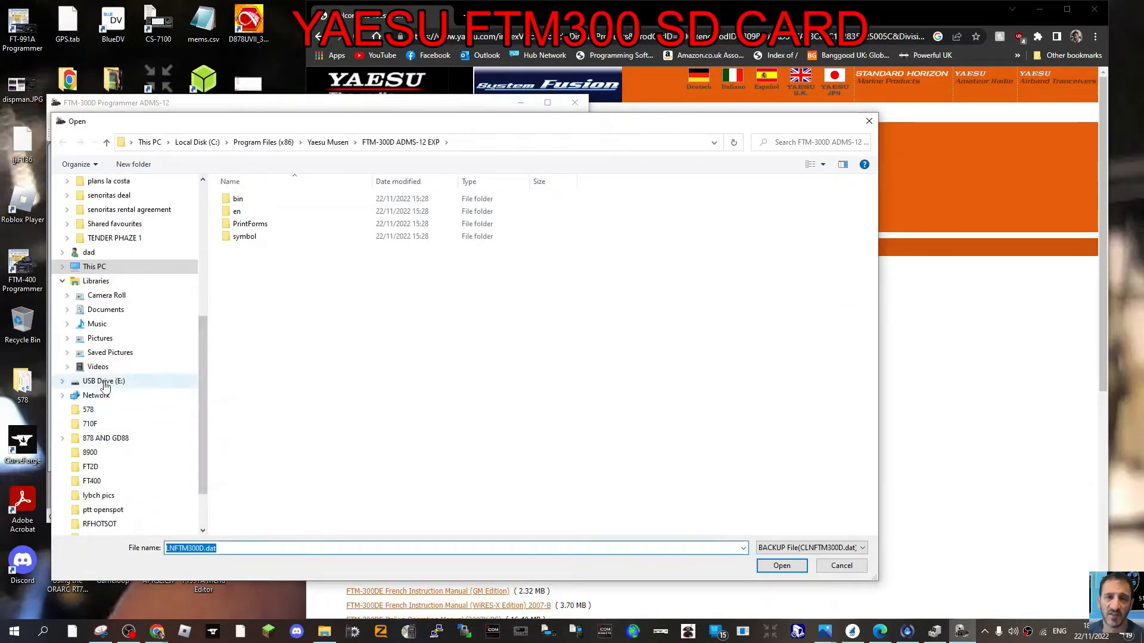
pyautogui.click(103, 382)
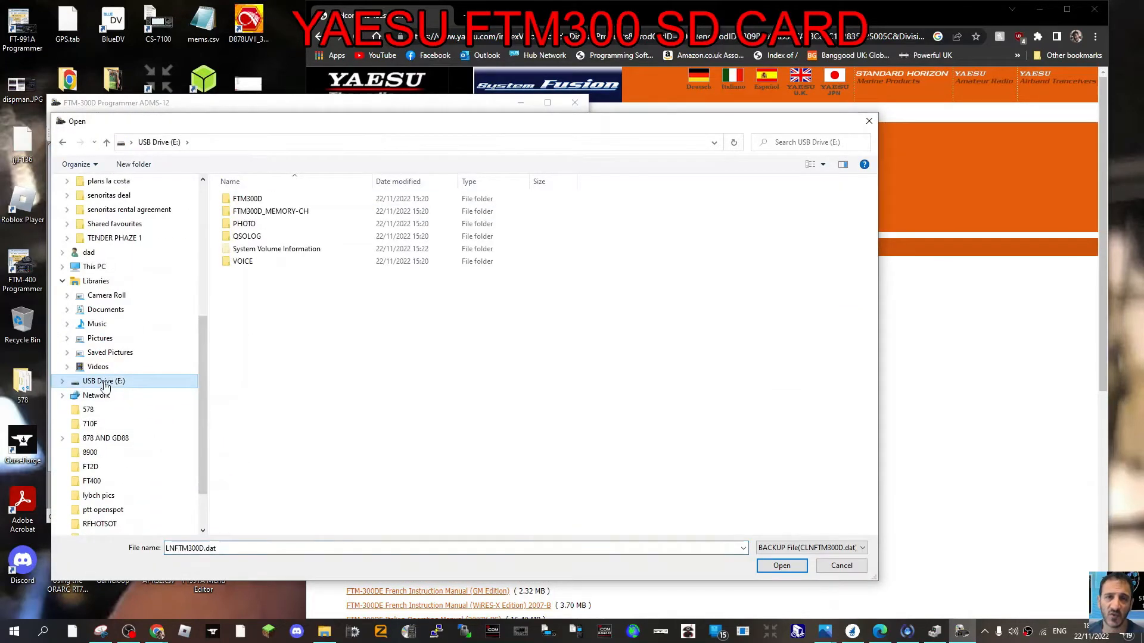
pyautogui.doubleClick(245, 200)
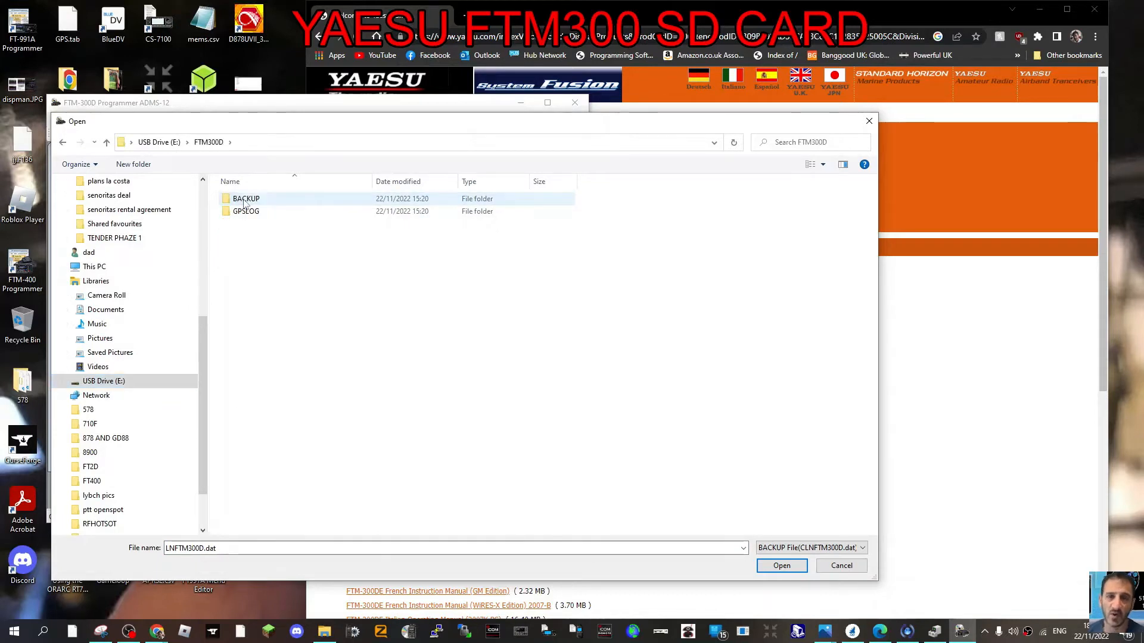
pyautogui.doubleClick(245, 201)
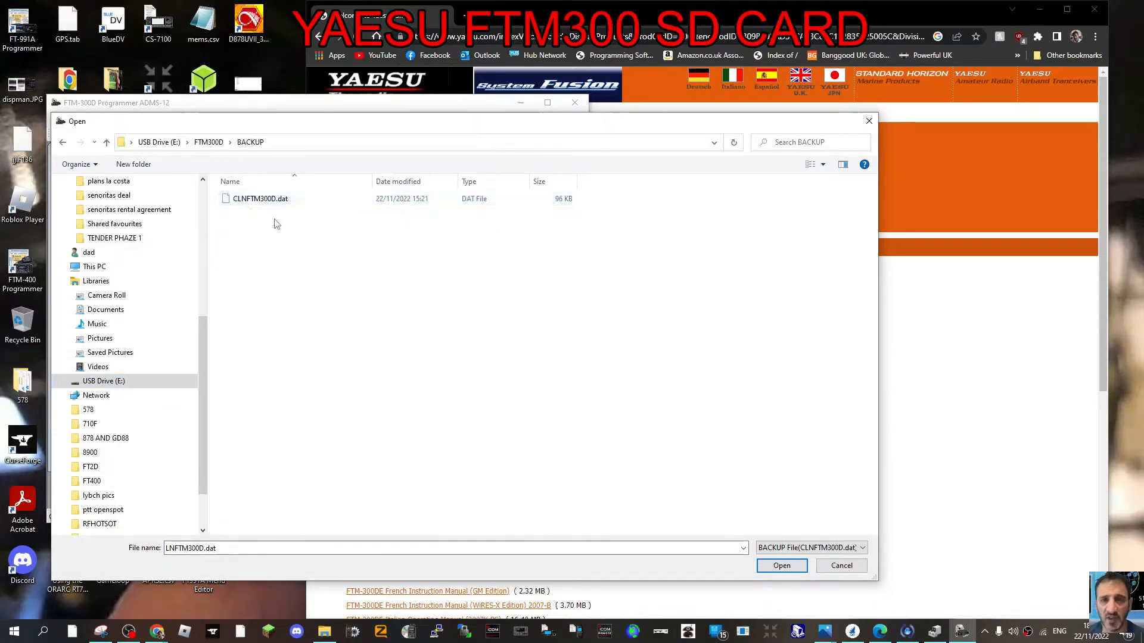
pyautogui.doubleClick(260, 201)
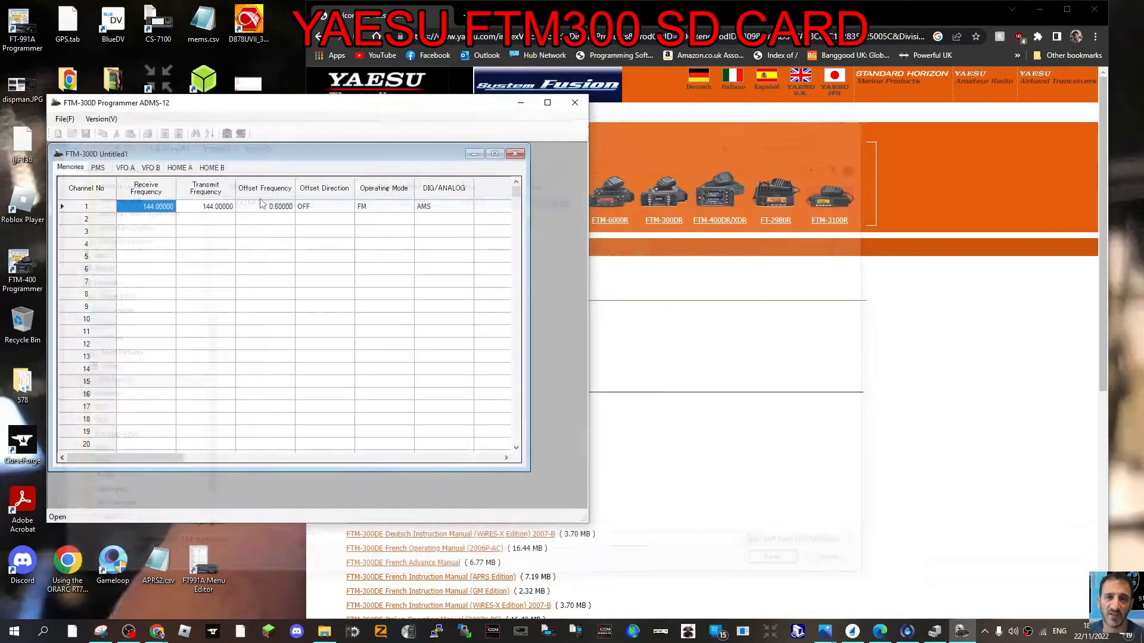
pyautogui.click(606, 362)
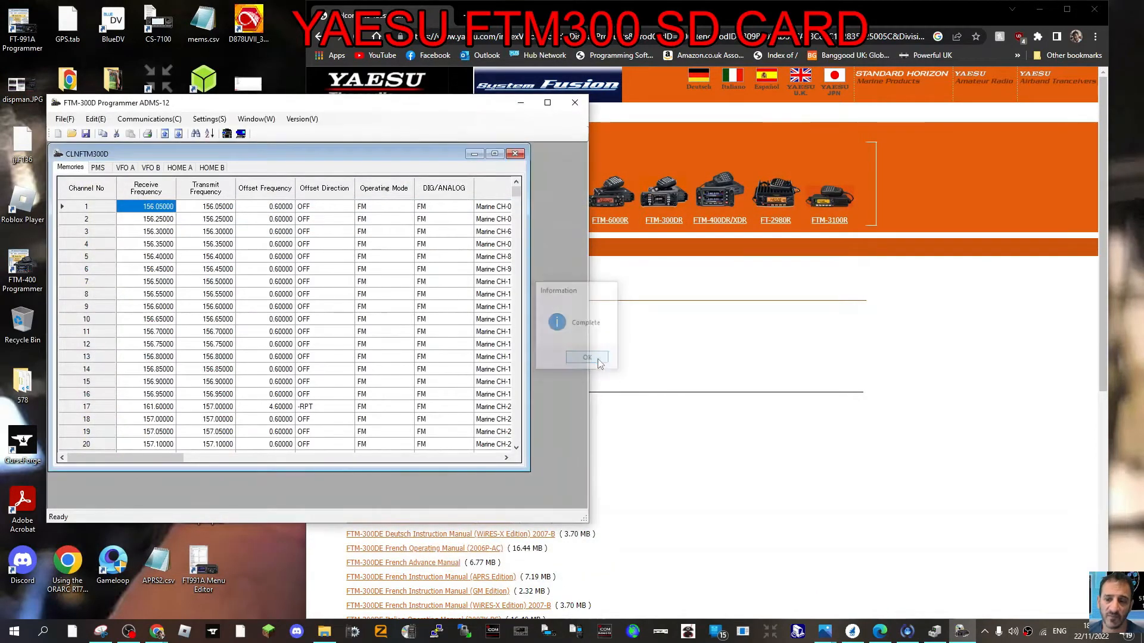
# Step: Look through the imported memory channels and the PMS, VFO A, VFO B, HOME A and HOME B lists
pyautogui.scroll(-5, 429, 316)
pyautogui.scroll(-2, 326, 319)
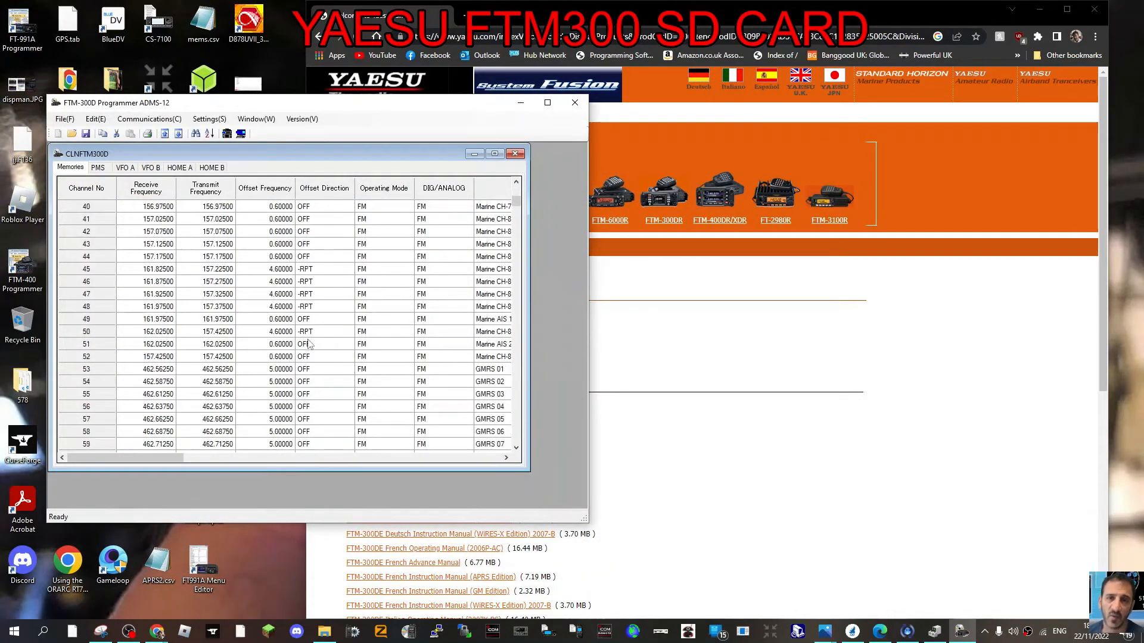
pyautogui.scroll(-6, 277, 295)
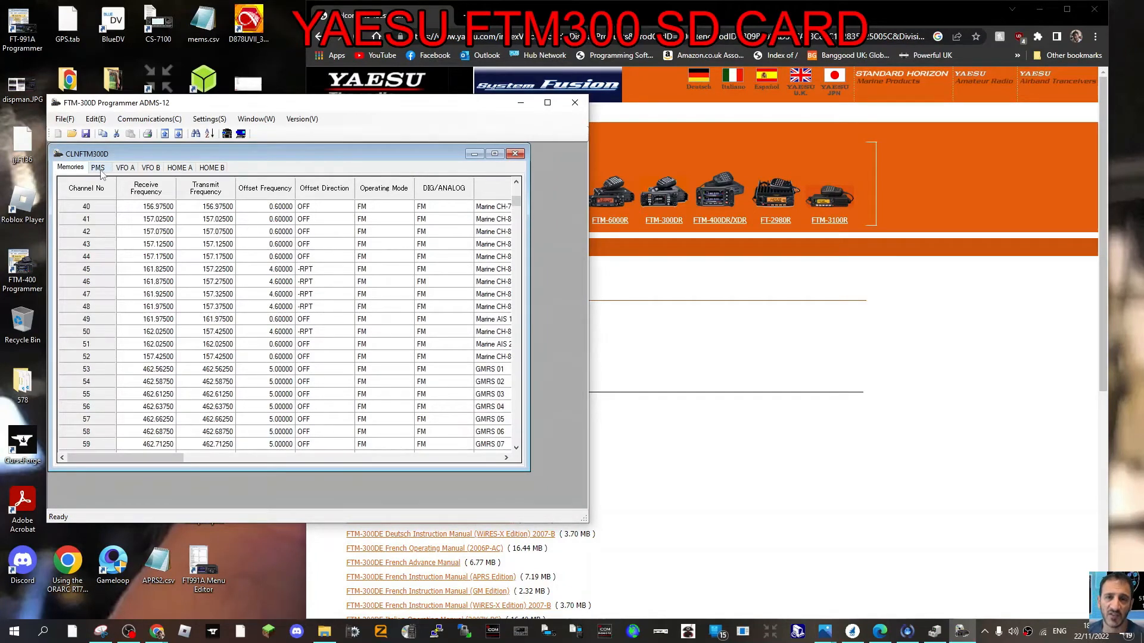
pyautogui.click(99, 170)
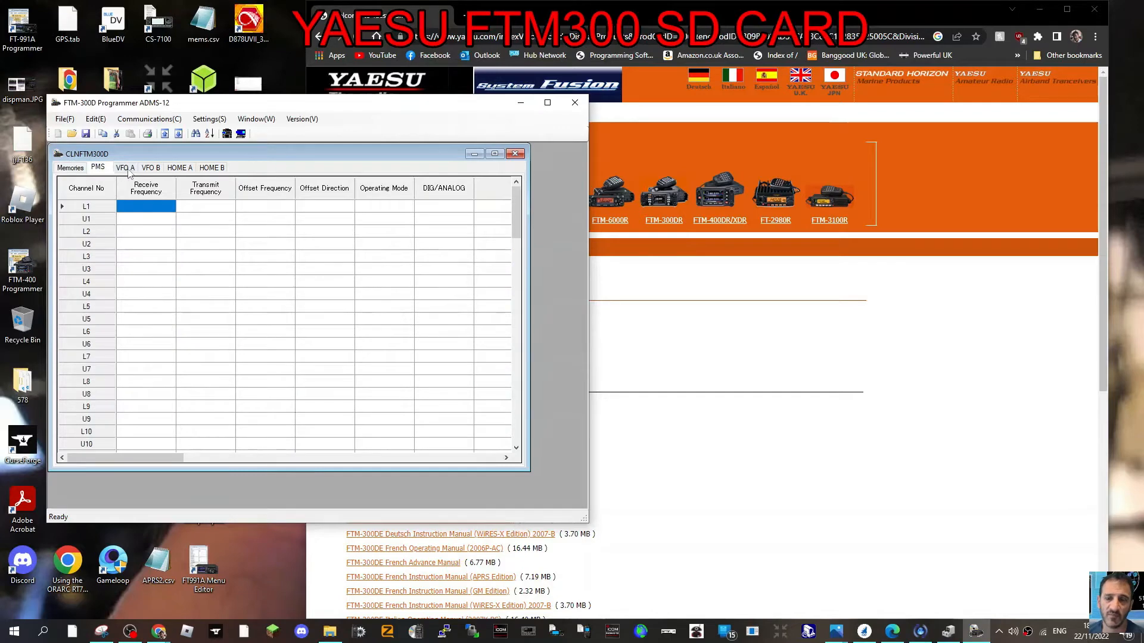
pyautogui.click(129, 172)
pyautogui.click(149, 172)
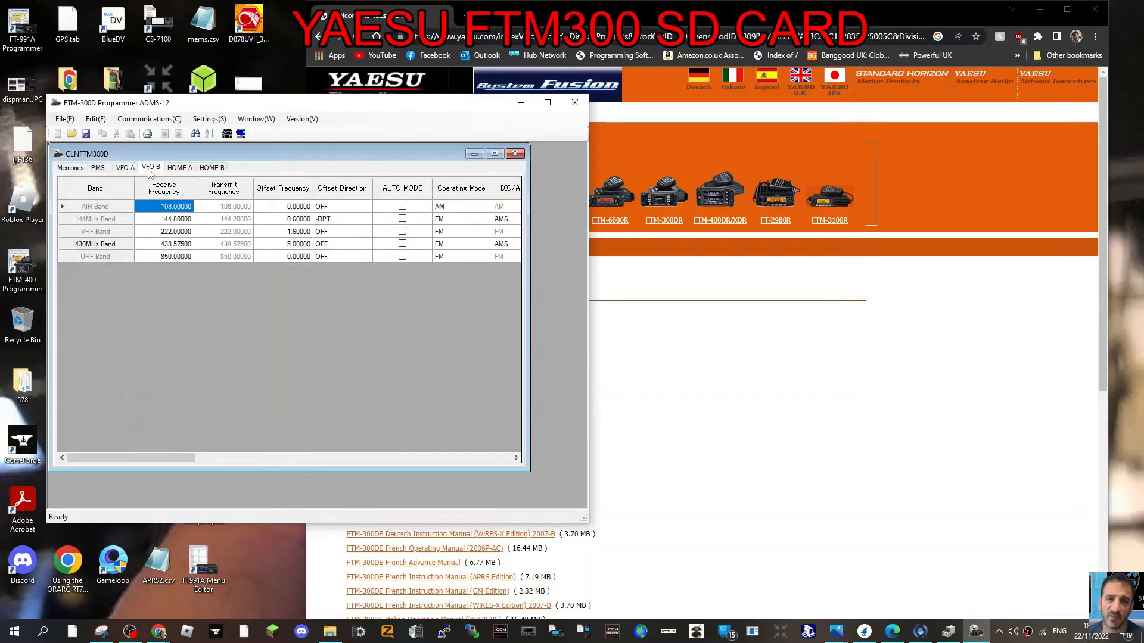
pyautogui.click(173, 172)
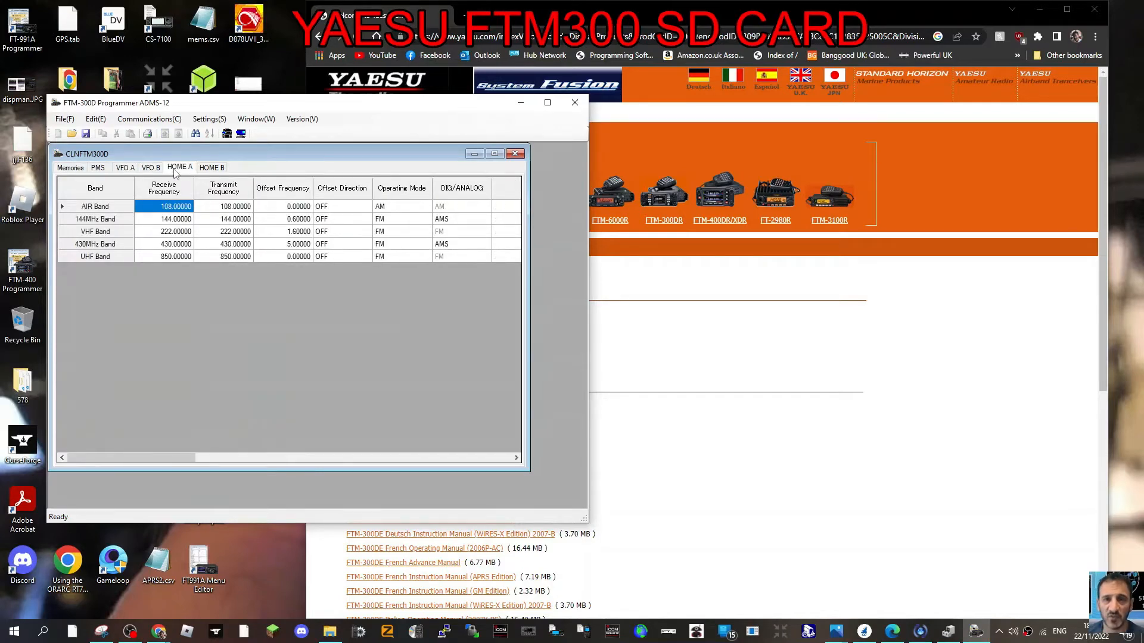
pyautogui.click(208, 172)
# Step: Open the radio's settings and review the Common and GM WIRES-X options
pyautogui.click(206, 119)
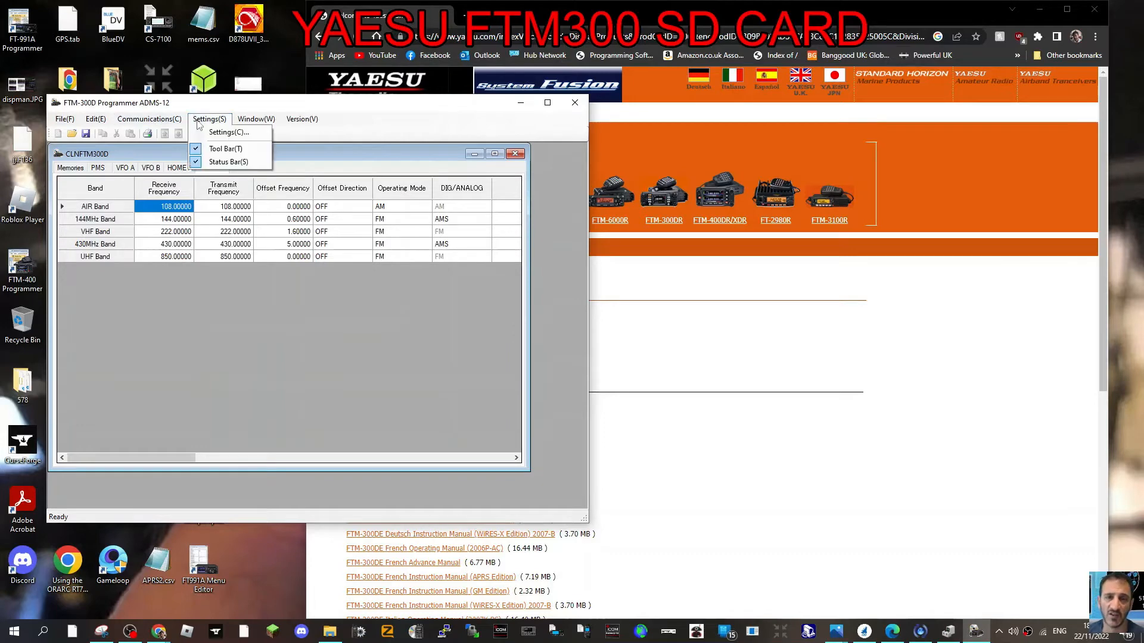
pyautogui.click(252, 120)
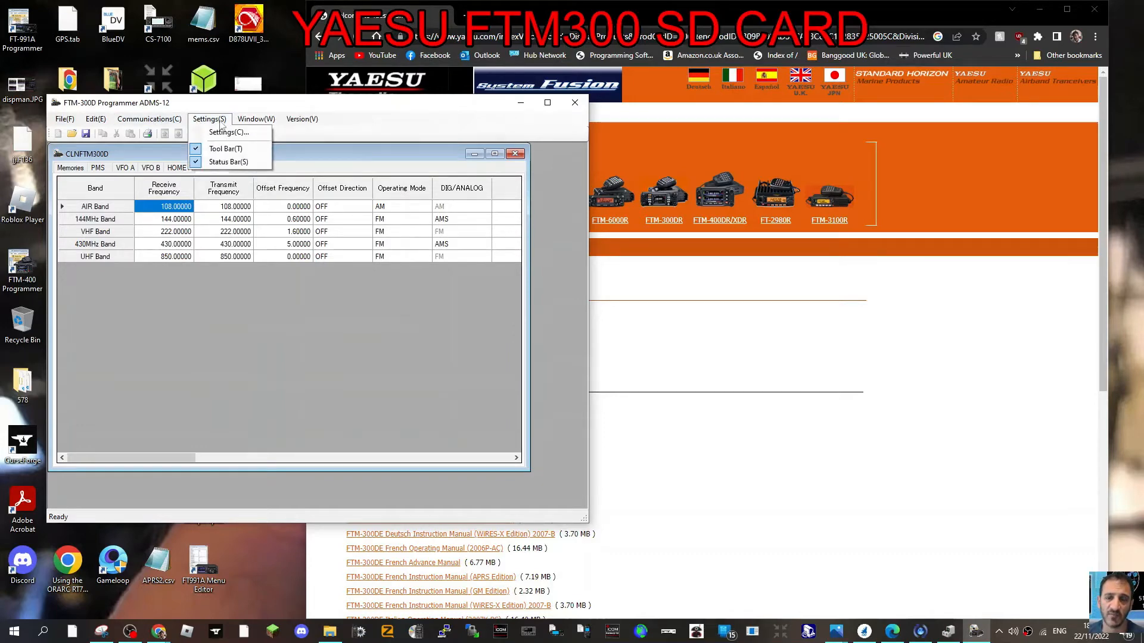
pyautogui.click(220, 132)
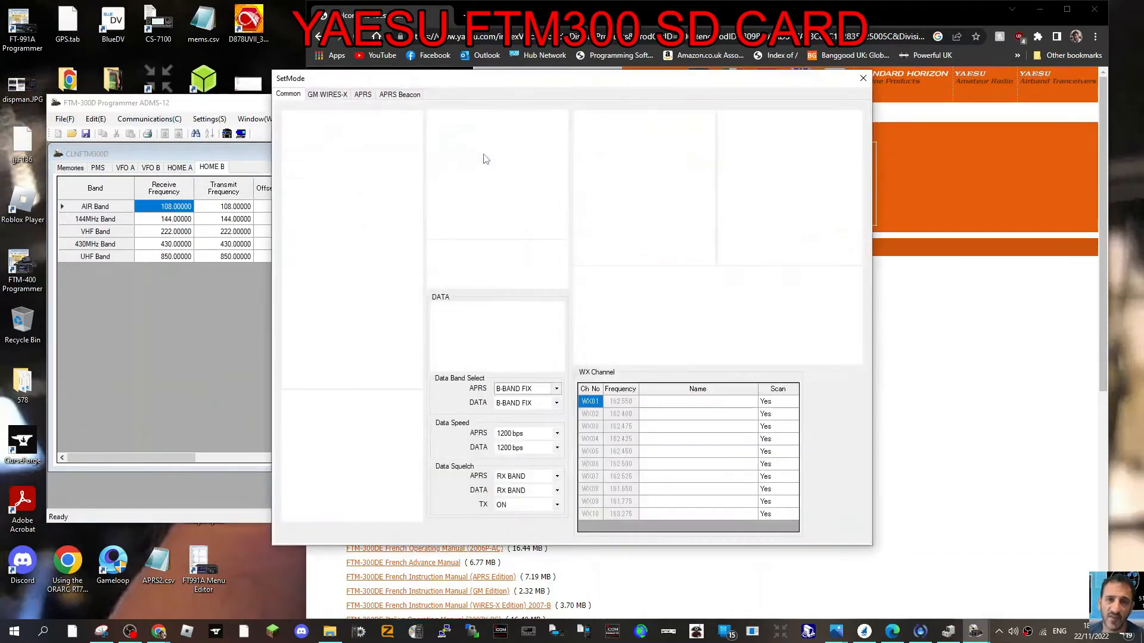
pyautogui.moveTo(757, 88); pyautogui.dragTo(584, 86)
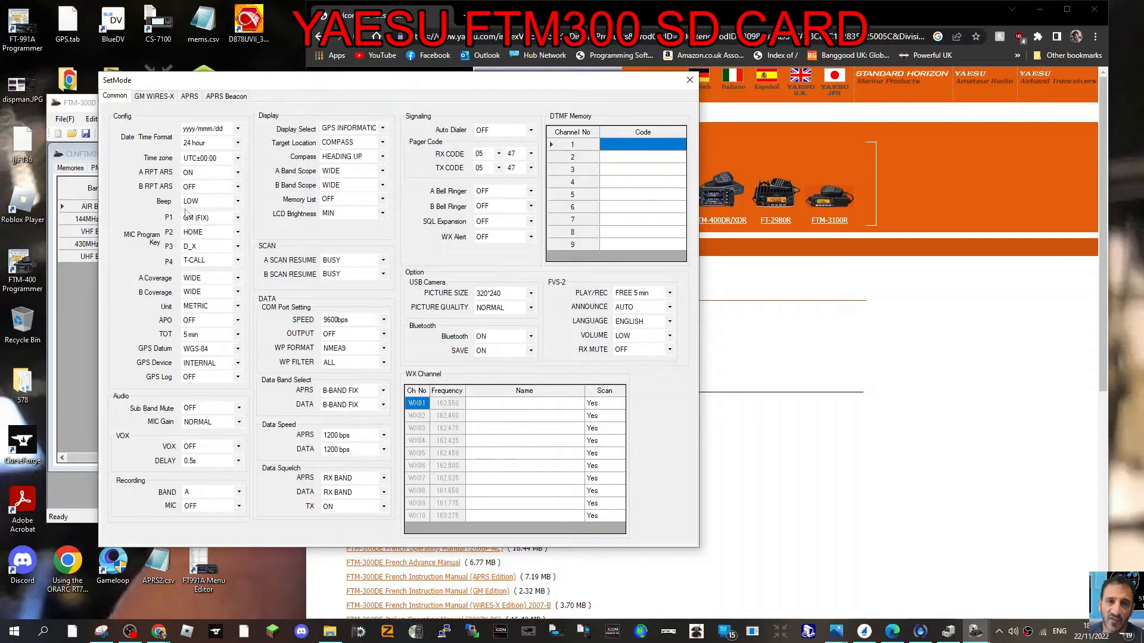
pyautogui.click(153, 97)
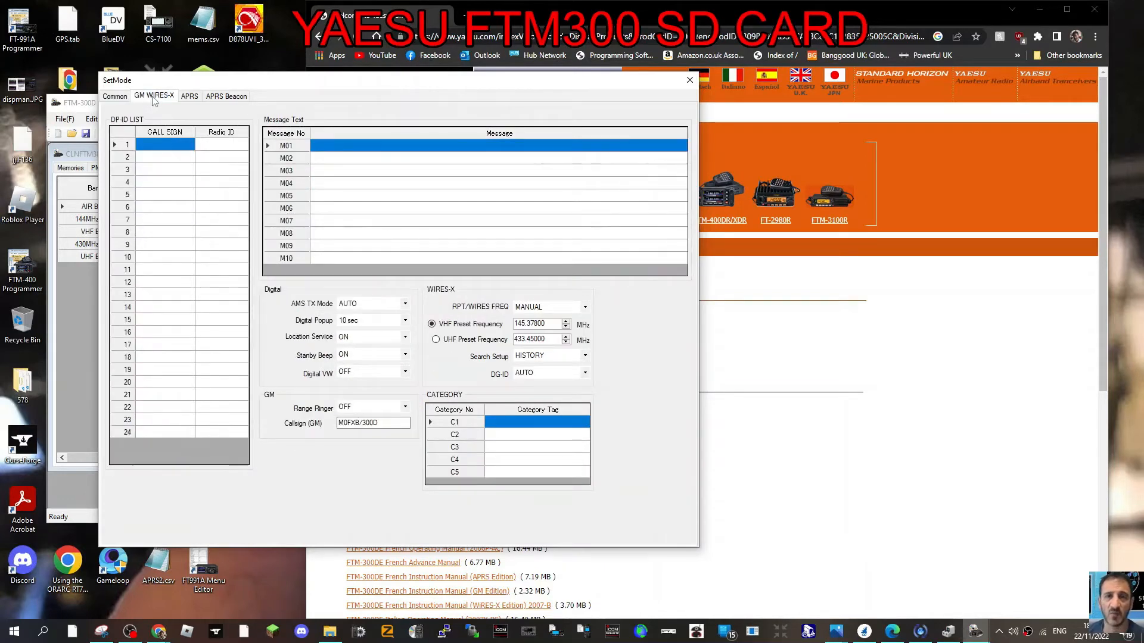
# Step: Replace APRS message text 1 with the operator's callsign and name, and view the APRS Beacon settings before closing the settings
pyautogui.click(188, 97)
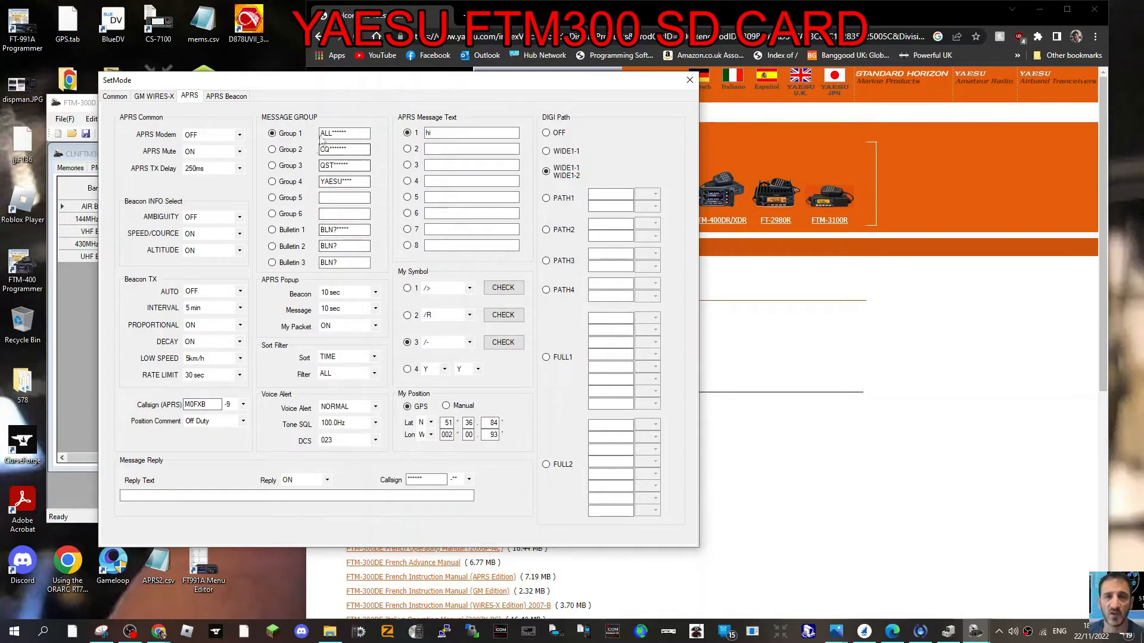
pyautogui.doubleClick(436, 133)
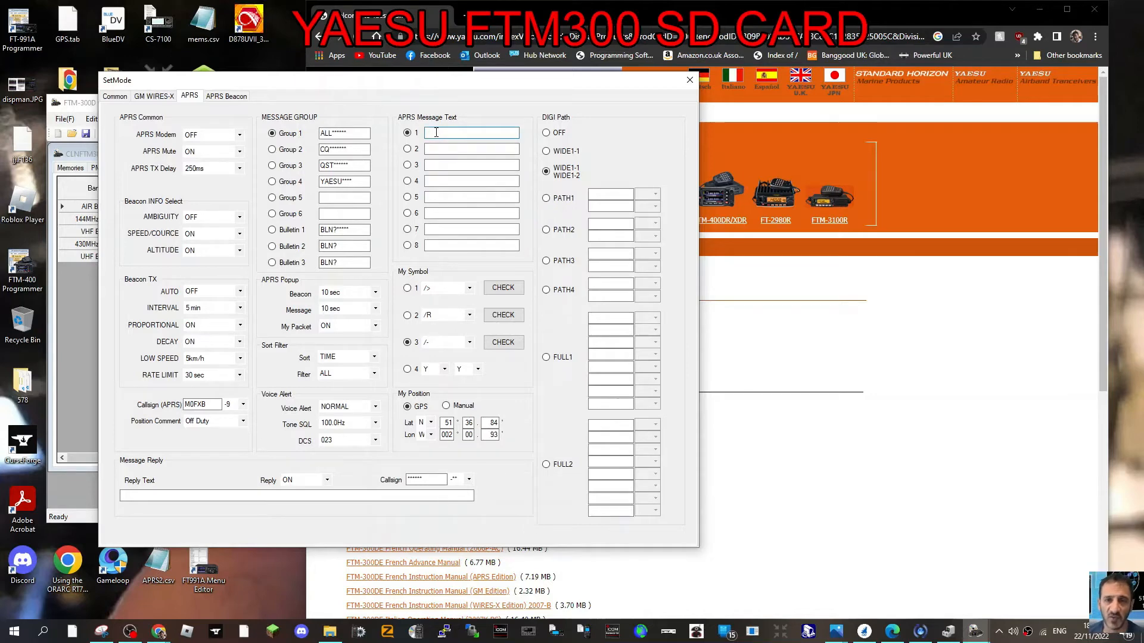
pyautogui.write('M0')
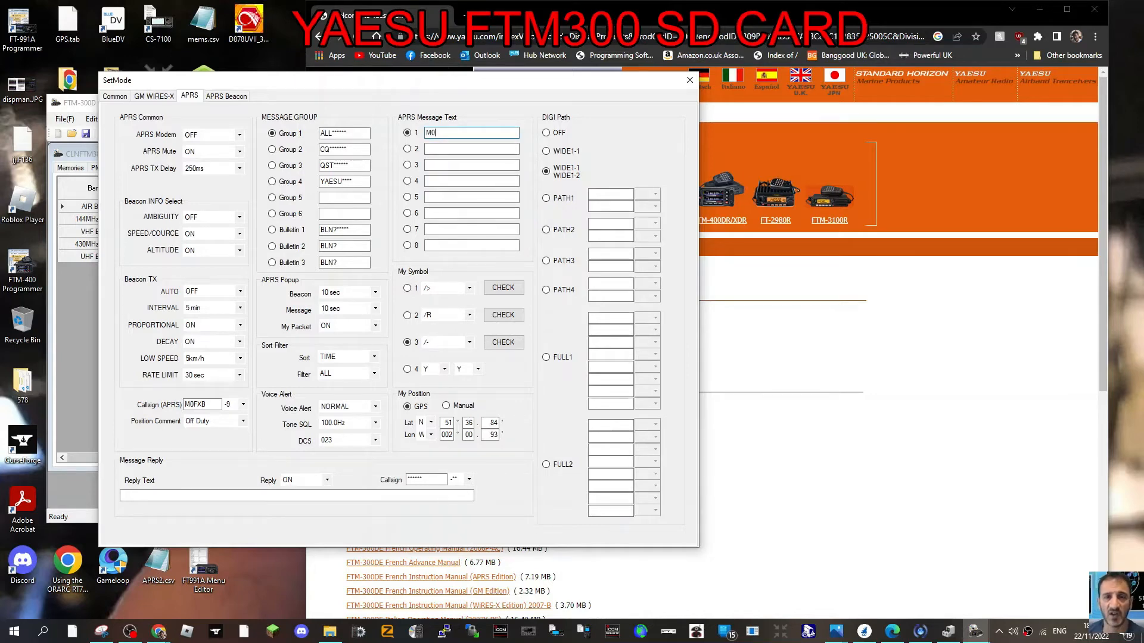
pyautogui.write('F')
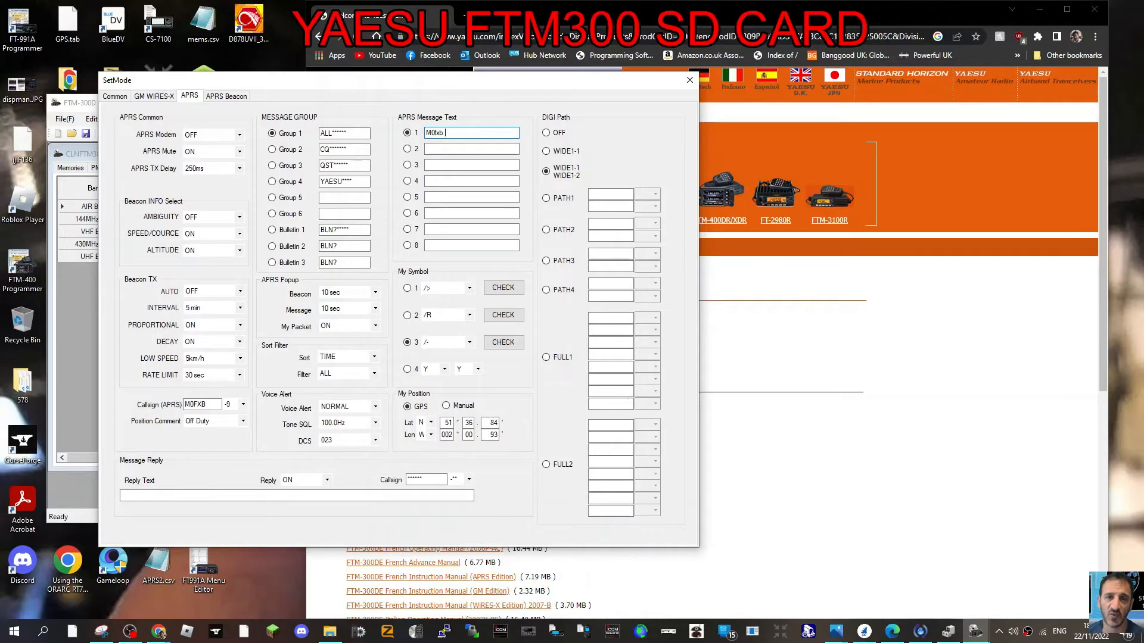
pyautogui.write('xb andreas ho')
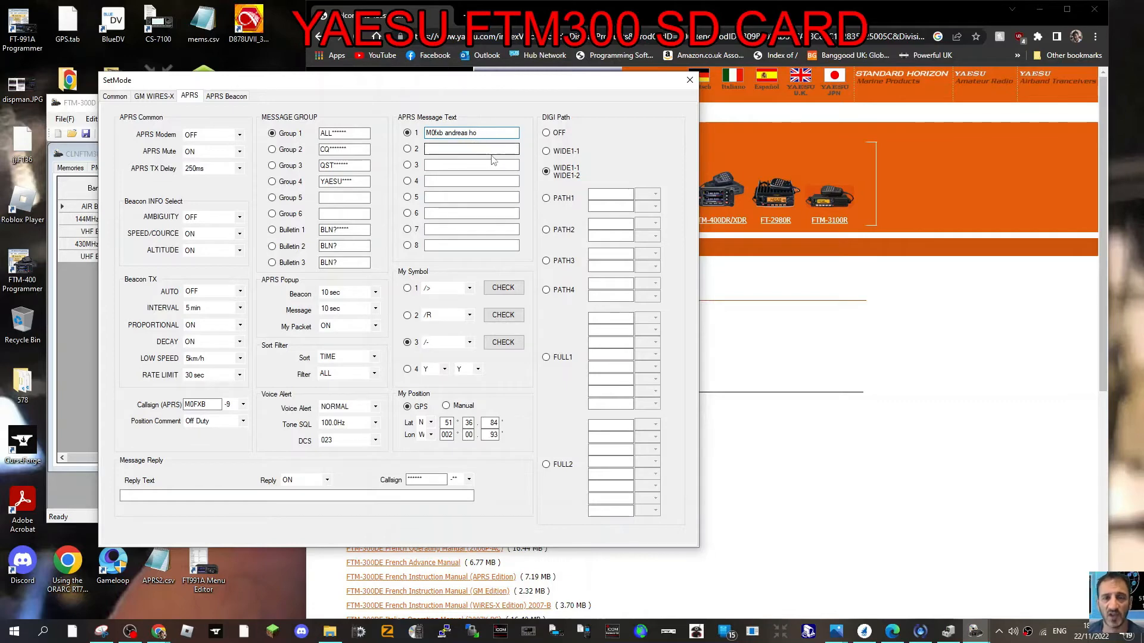
pyautogui.click(227, 97)
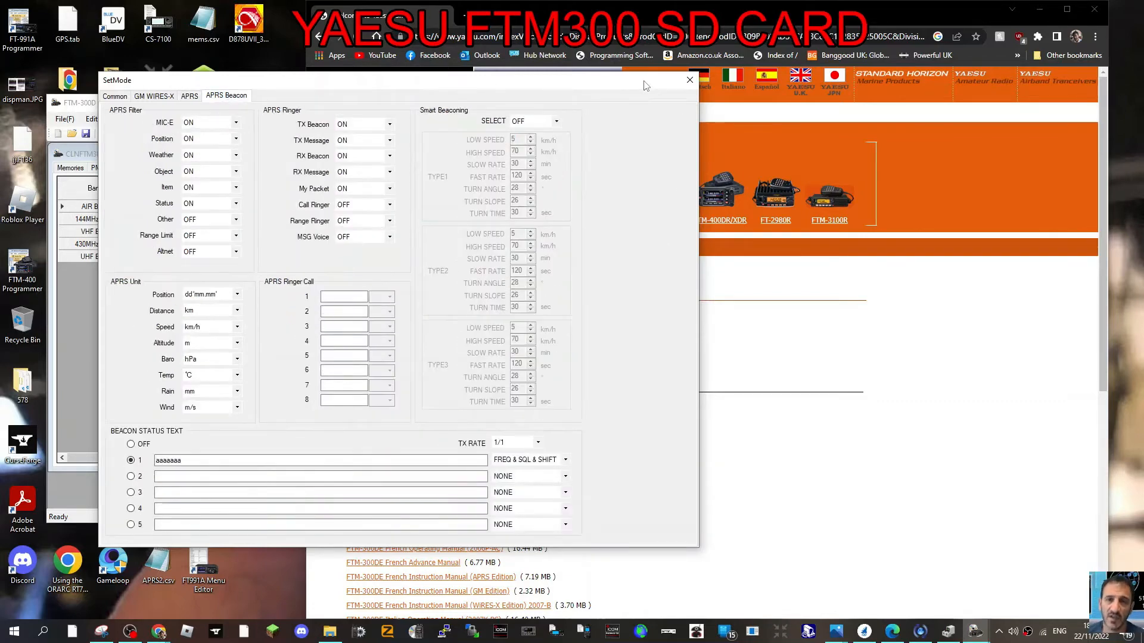
pyautogui.click(690, 83)
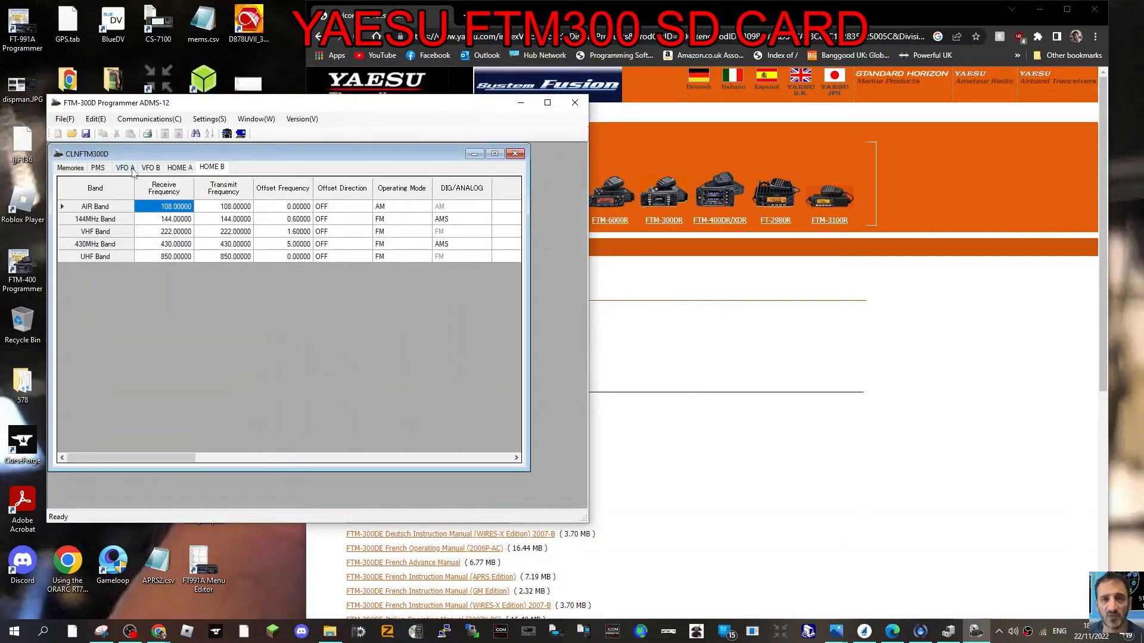
# Step: Add memory channel 86 with a receive frequency of 433.30000 in the Memories list
pyautogui.click(125, 169)
pyautogui.click(70, 167)
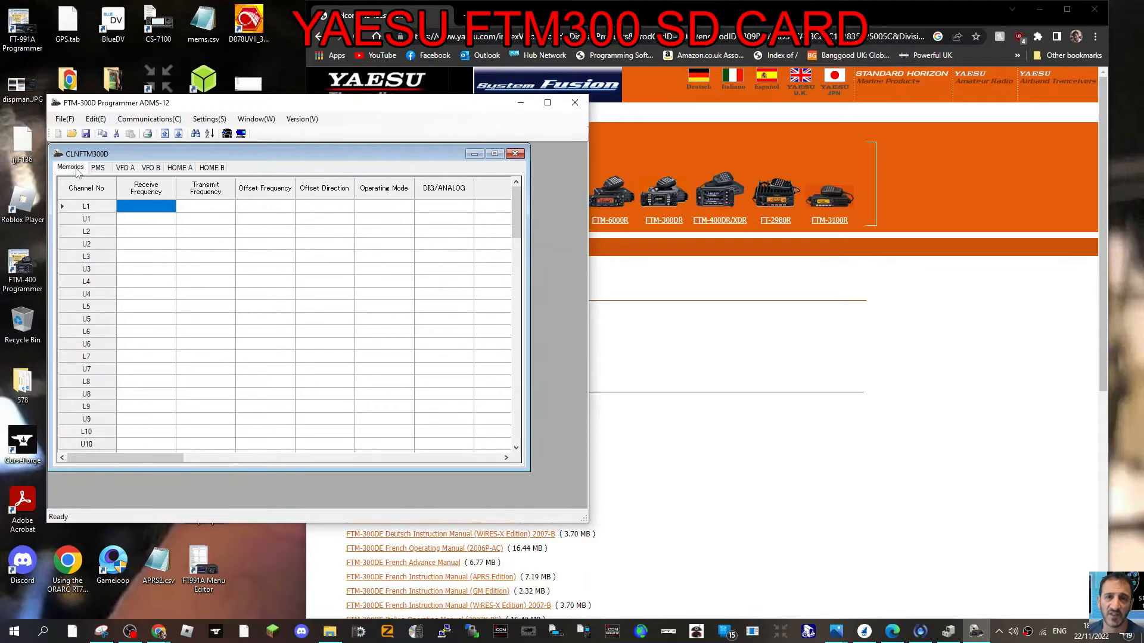
pyautogui.scroll(-18, 318, 310)
pyautogui.scroll(-6, 321, 327)
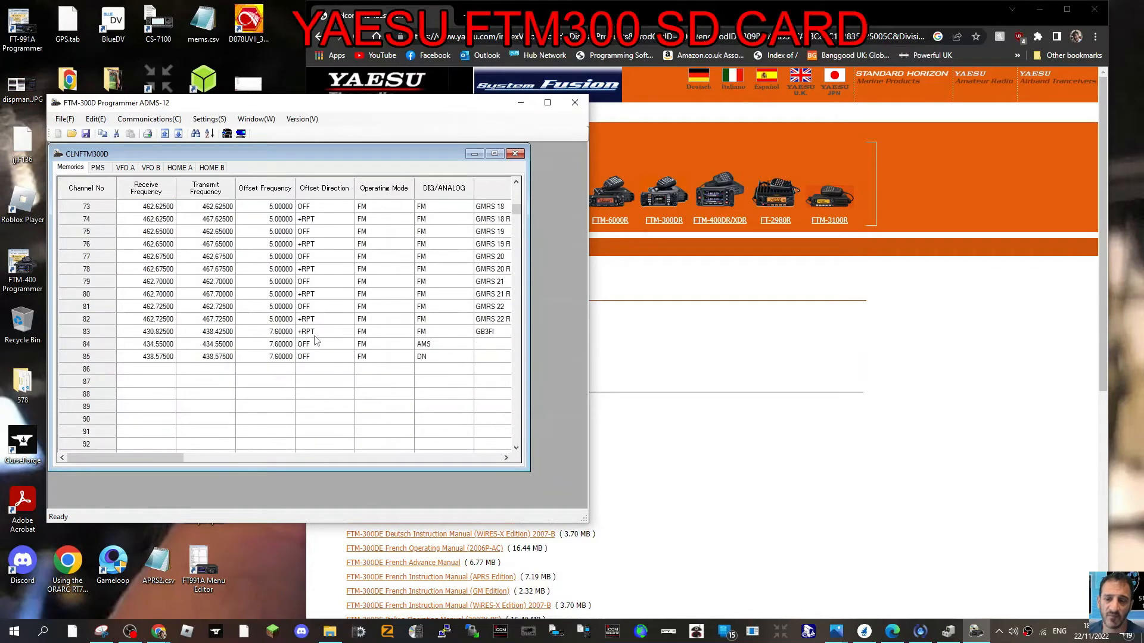
pyautogui.click(144, 370)
pyautogui.click(144, 369)
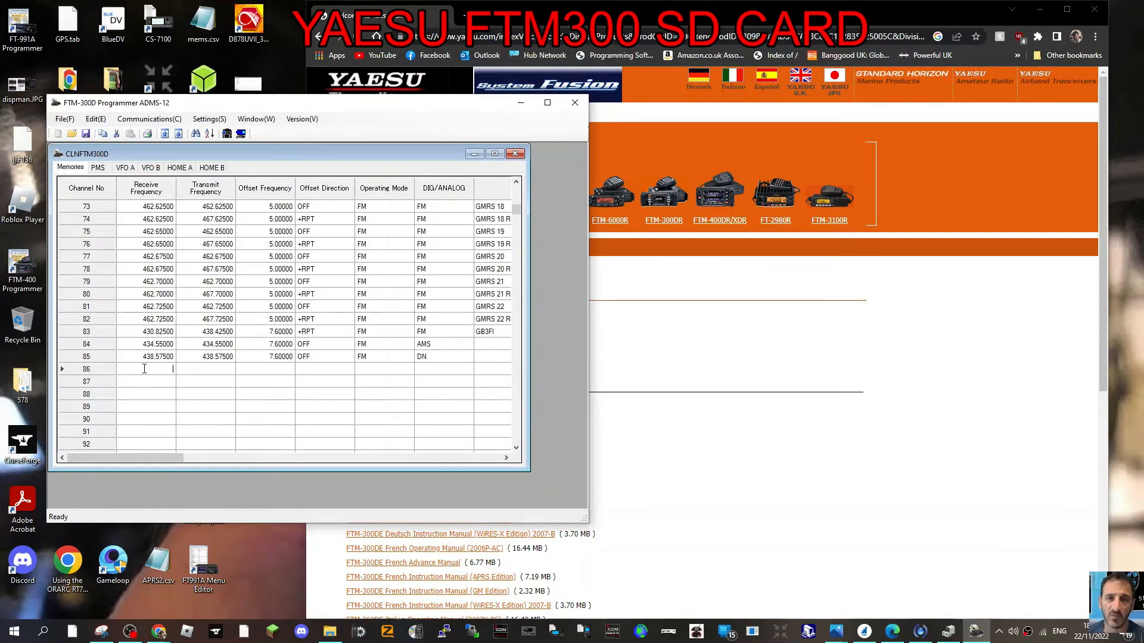
pyautogui.click(219, 372)
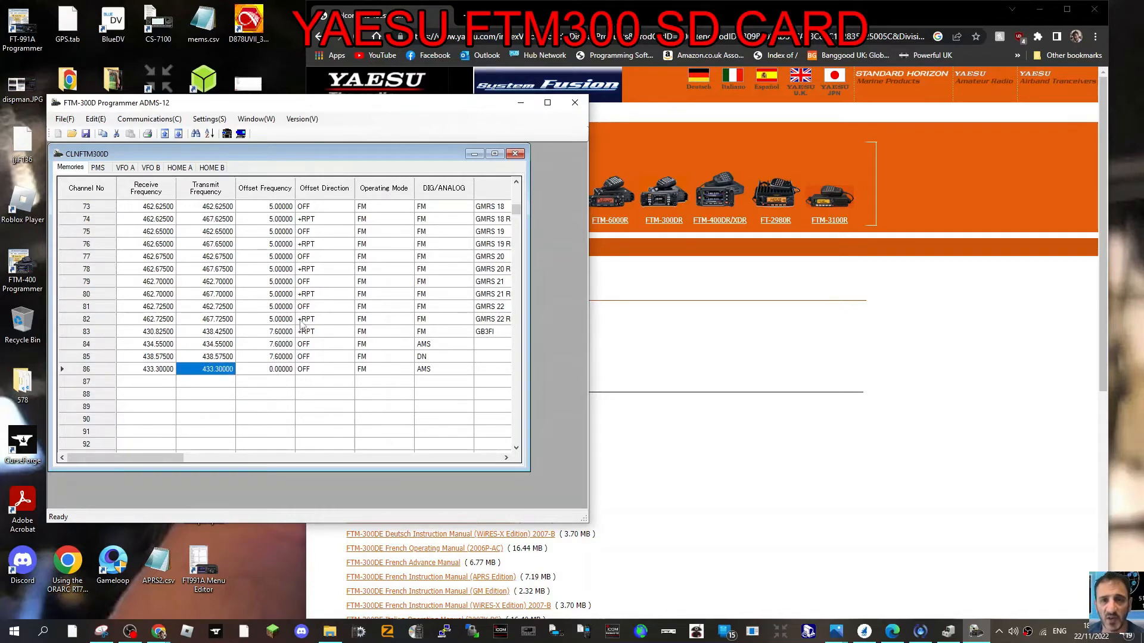
# Step: Check channel 86's offset direction and operating mode choices, widening the channel window to show the Name column
pyautogui.click(337, 370)
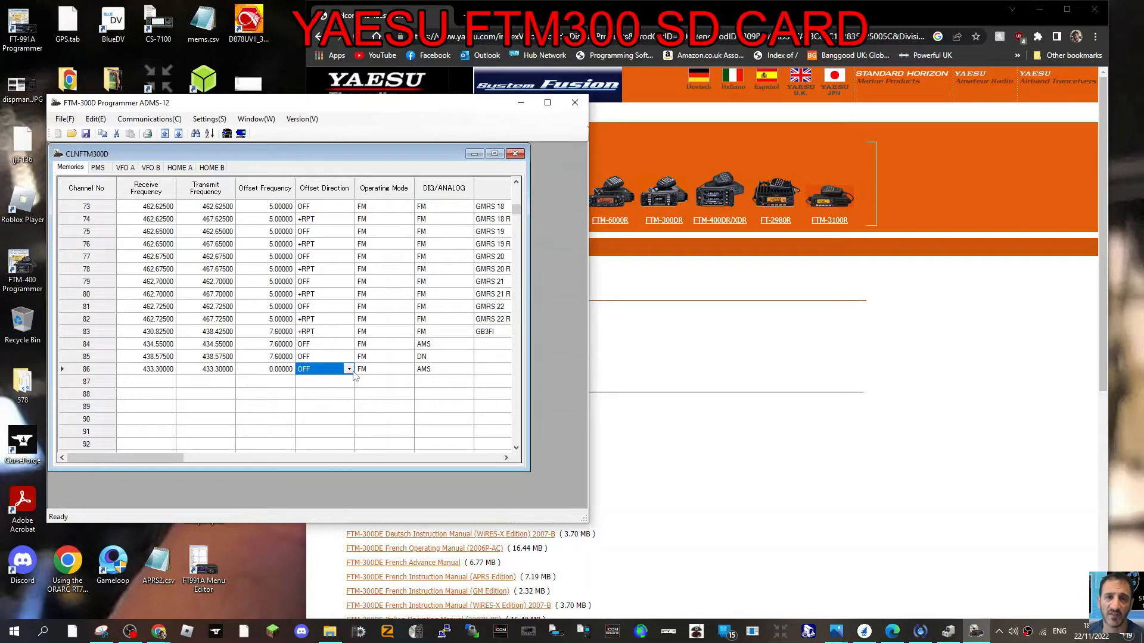
pyautogui.doubleClick(349, 372)
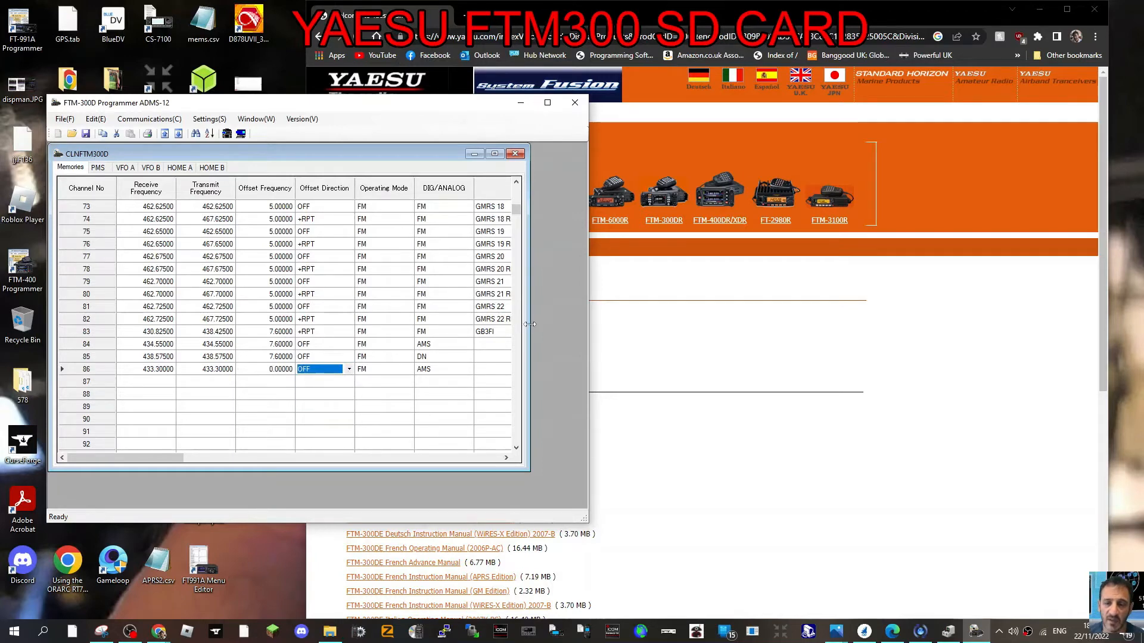
pyautogui.moveTo(530, 324); pyautogui.dragTo(586, 325)
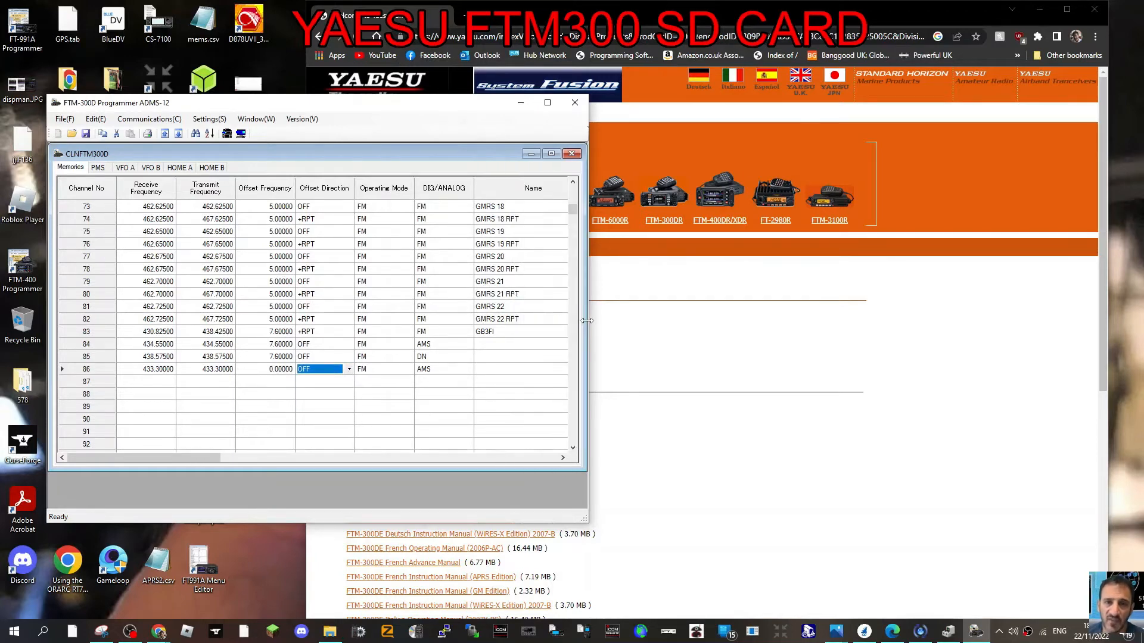
pyautogui.click(379, 370)
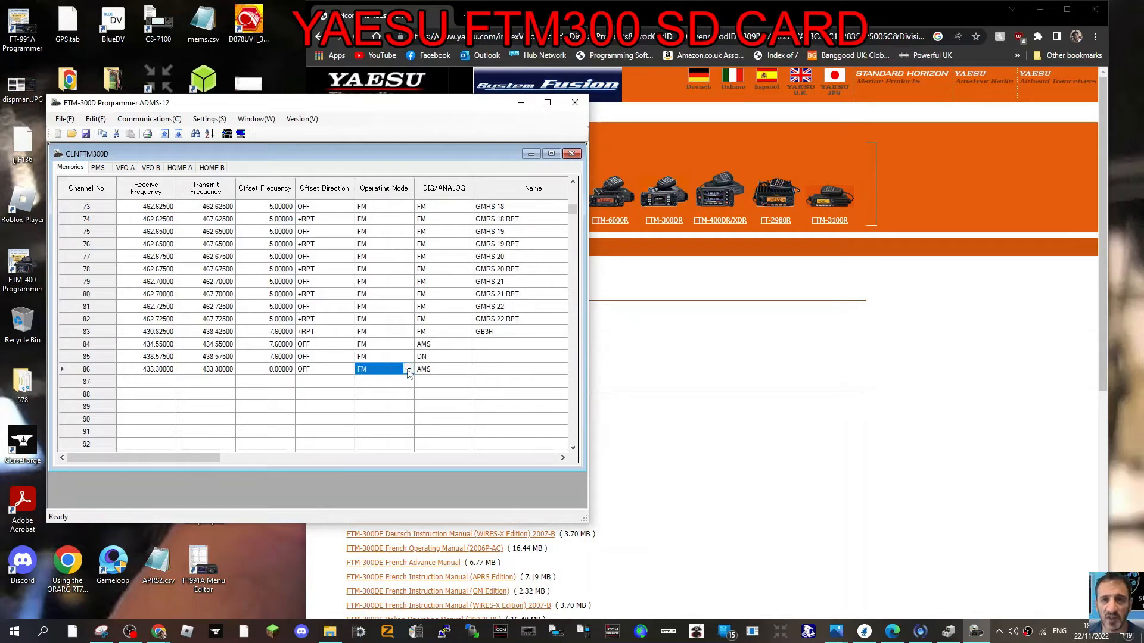
pyautogui.click(408, 370)
pyautogui.click(409, 370)
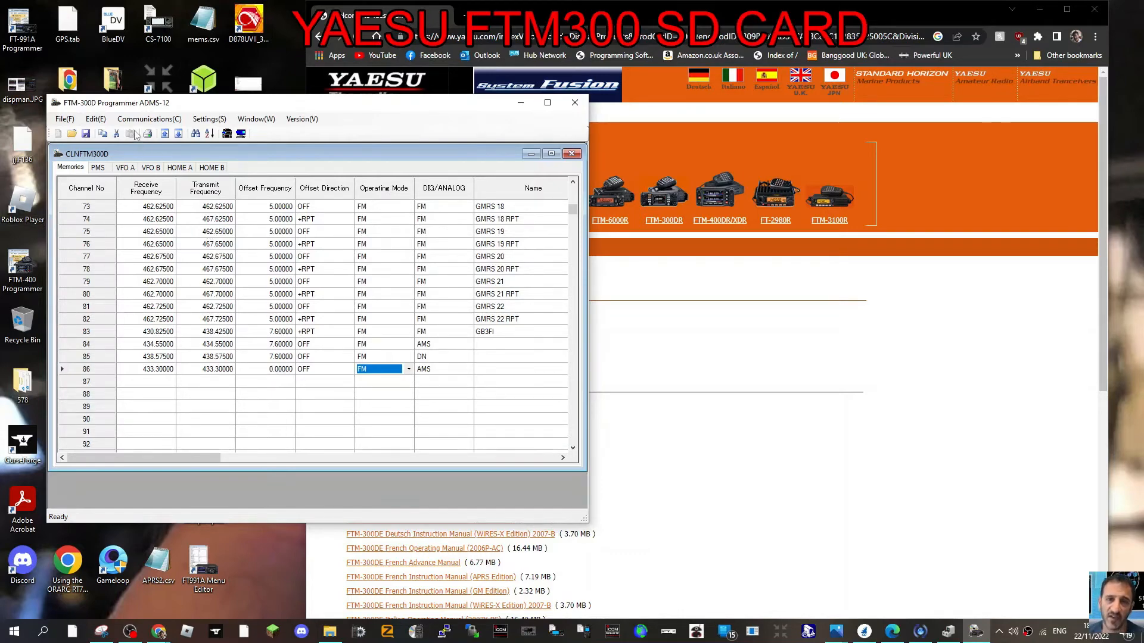
# Step: Send all data to the SD card, replacing CLNFTM300D.dat in the FTM300D\BACKUP folder on USB Drive (E:)
pyautogui.click(148, 119)
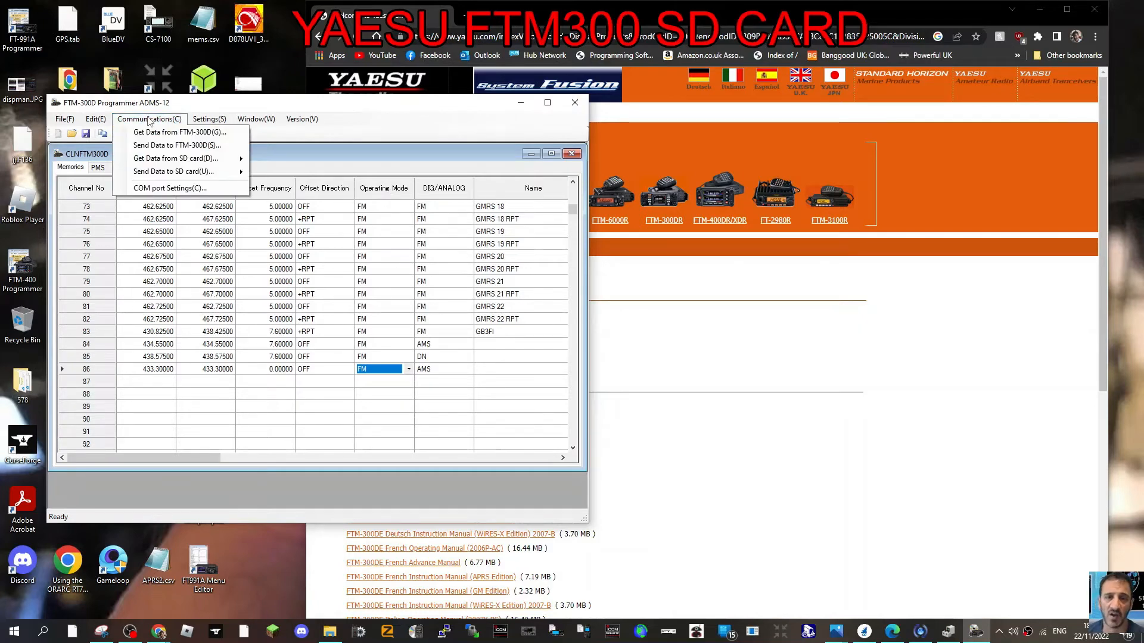
pyautogui.moveTo(160, 174)
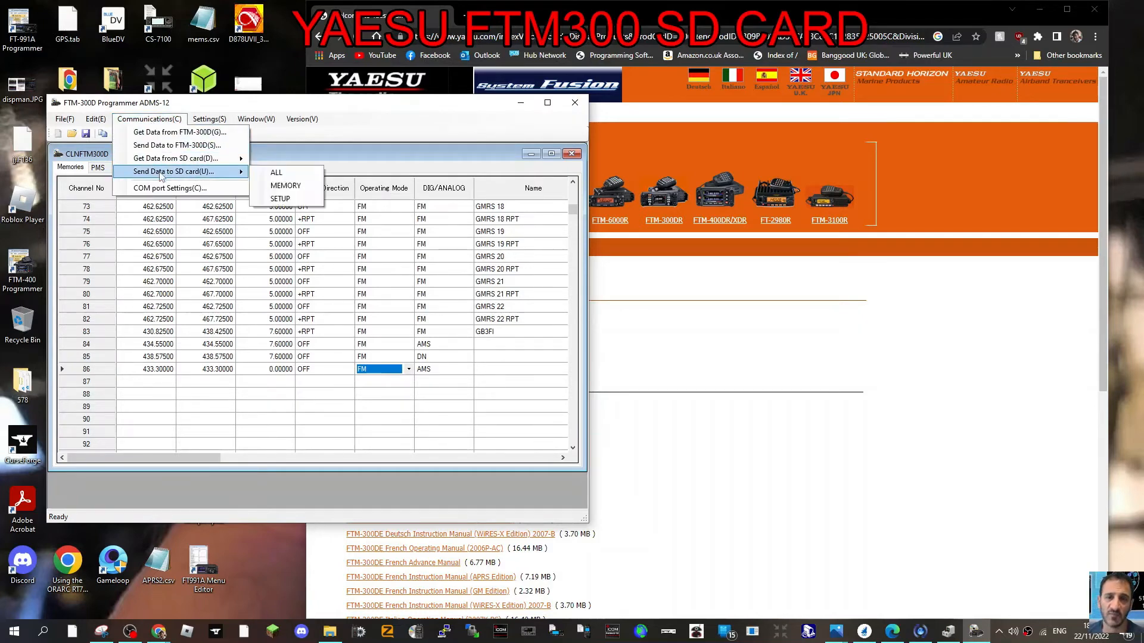
pyautogui.click(289, 174)
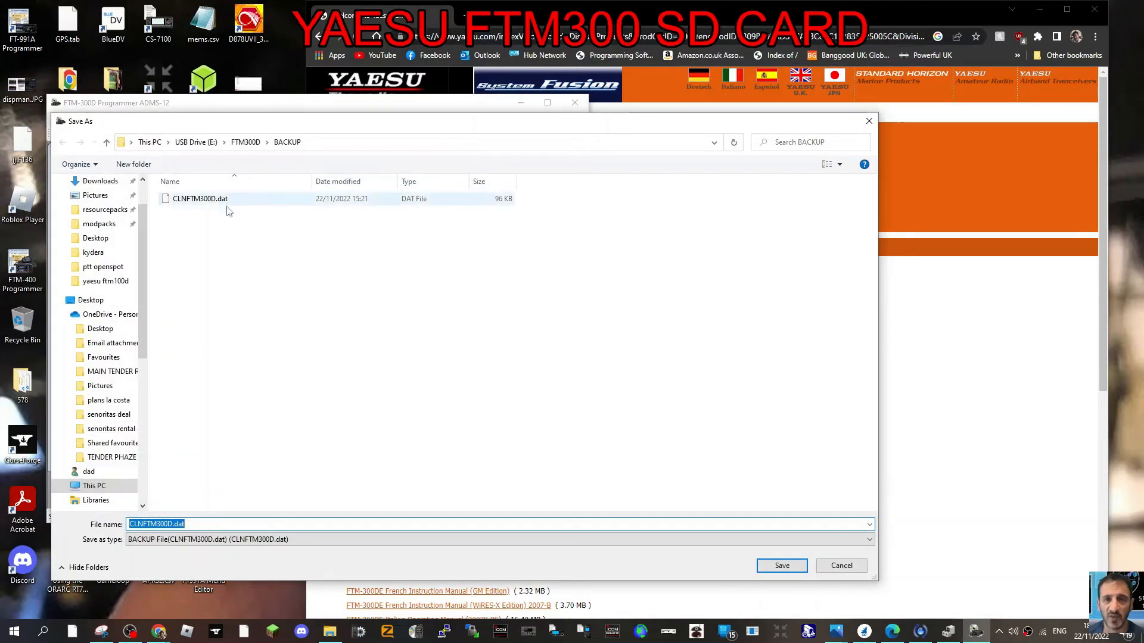
pyautogui.click(782, 566)
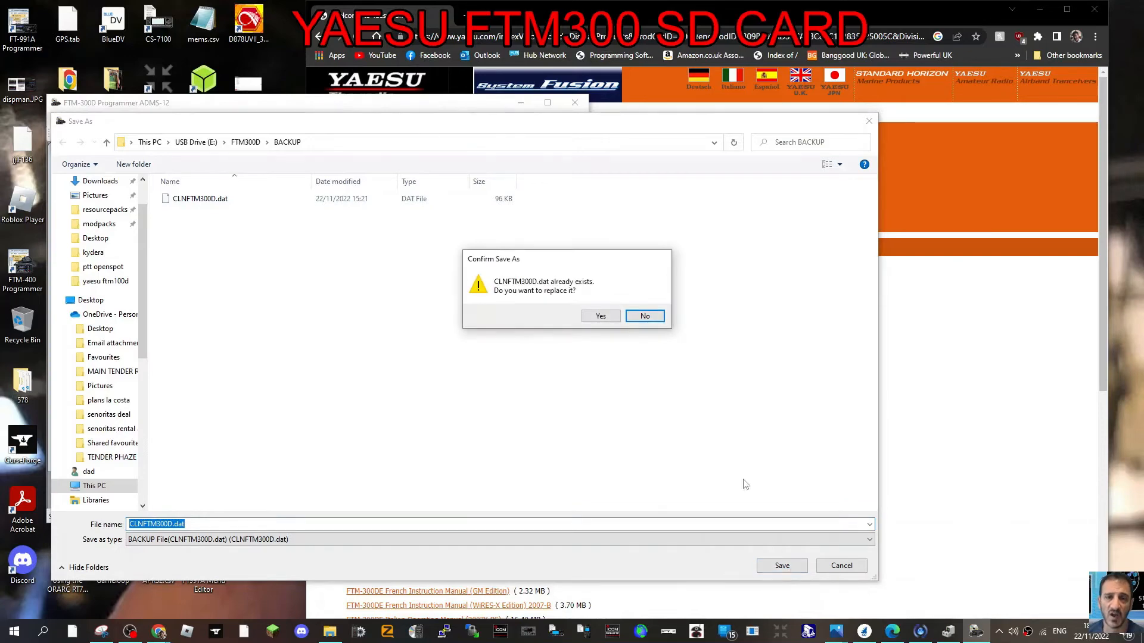
pyautogui.click(601, 316)
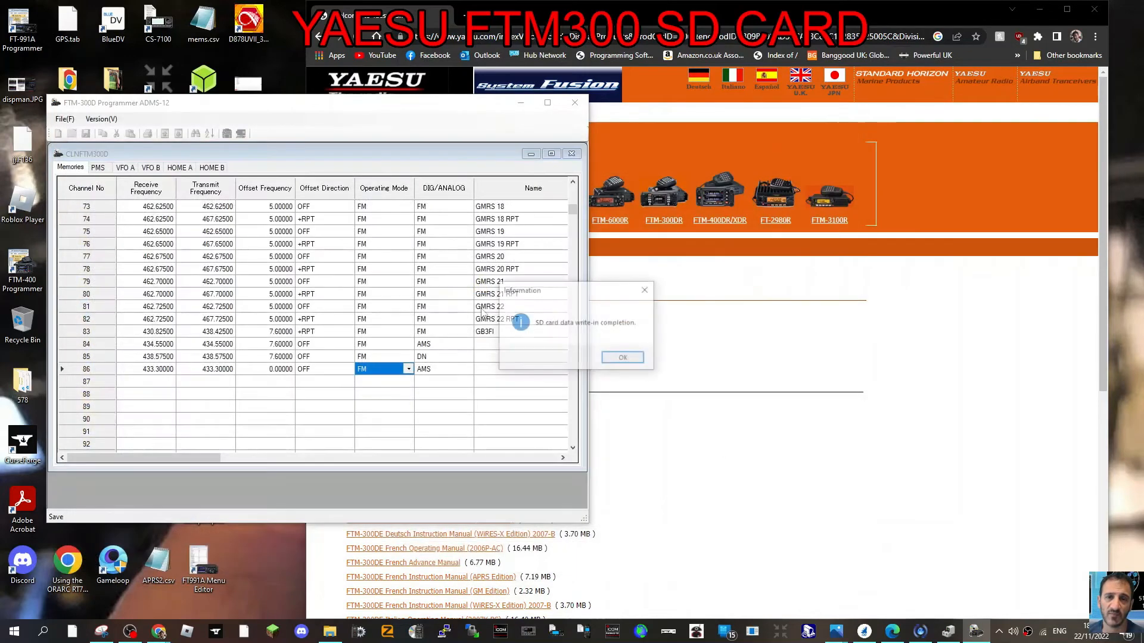
pyautogui.click(624, 359)
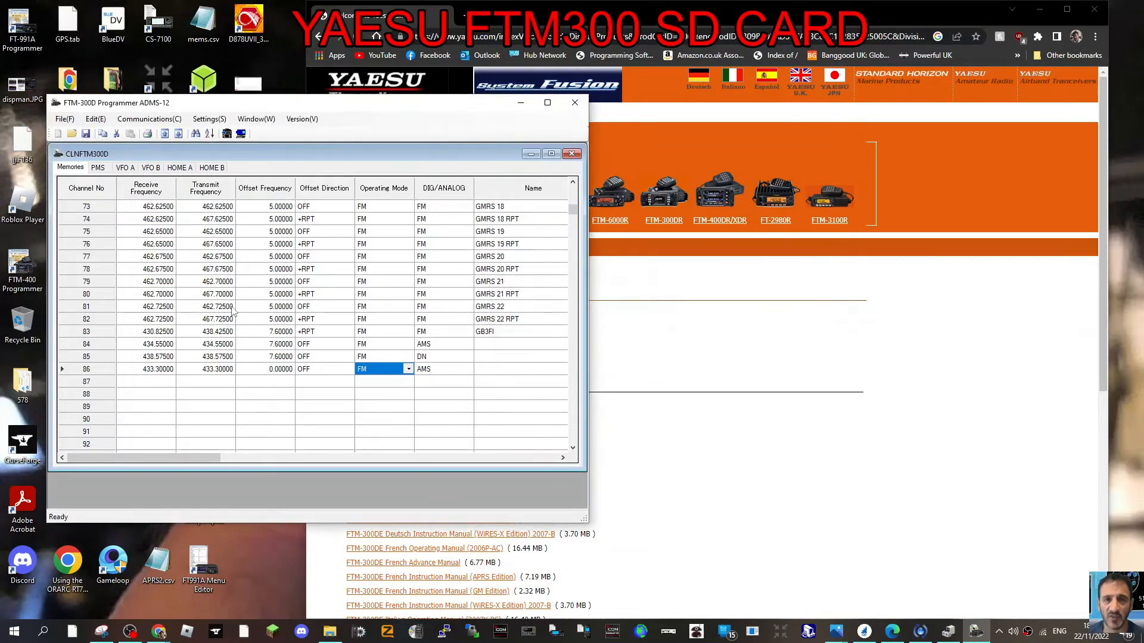
# Step: Export the memory channels to the Desktop as the CSV file bbbbbCLNFTM300D.csv
pyautogui.click(64, 120)
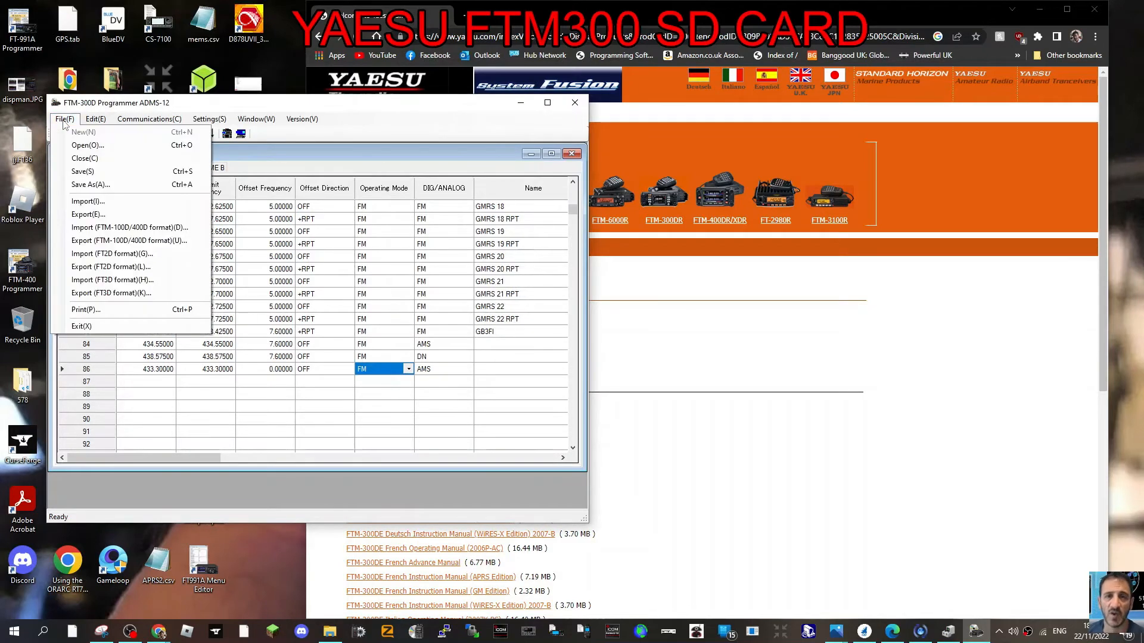
pyautogui.click(337, 112)
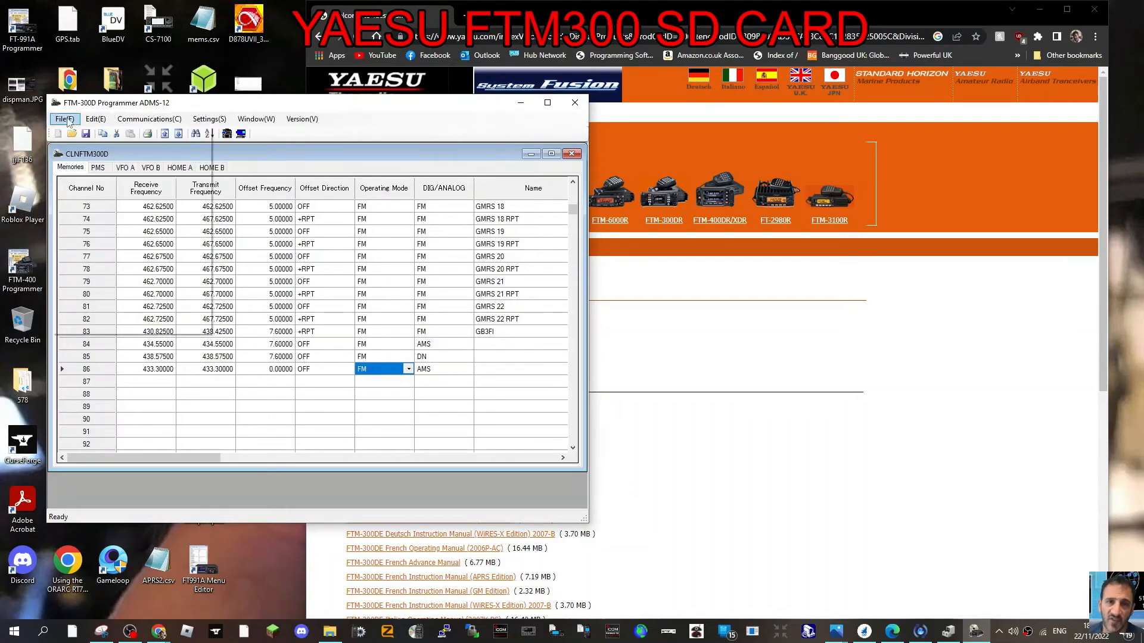
pyautogui.click(66, 120)
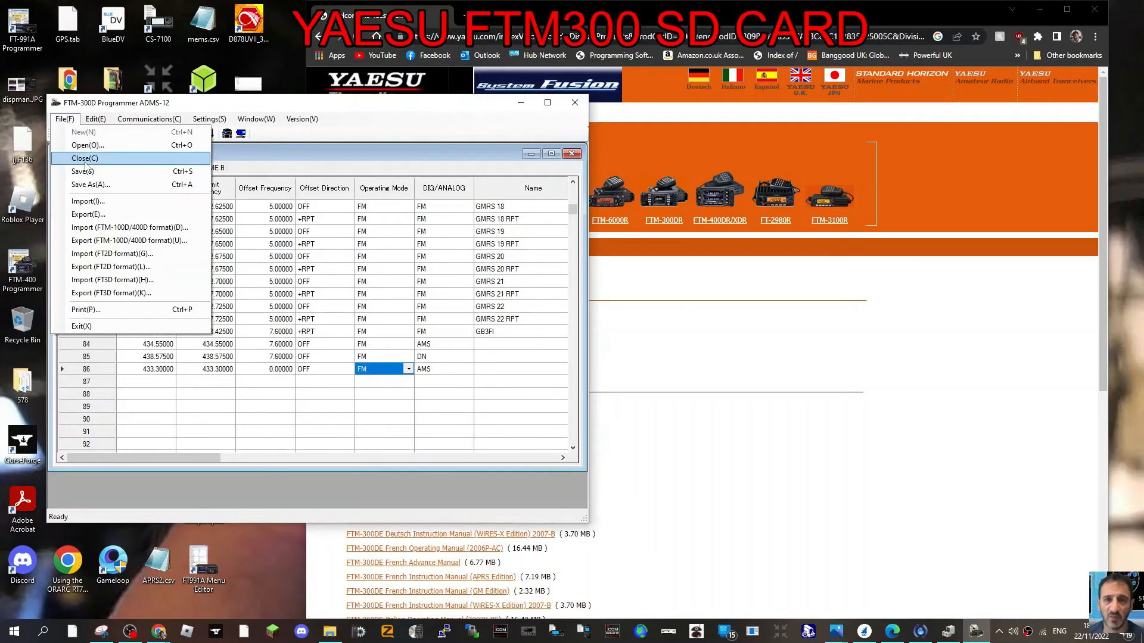
pyautogui.click(101, 215)
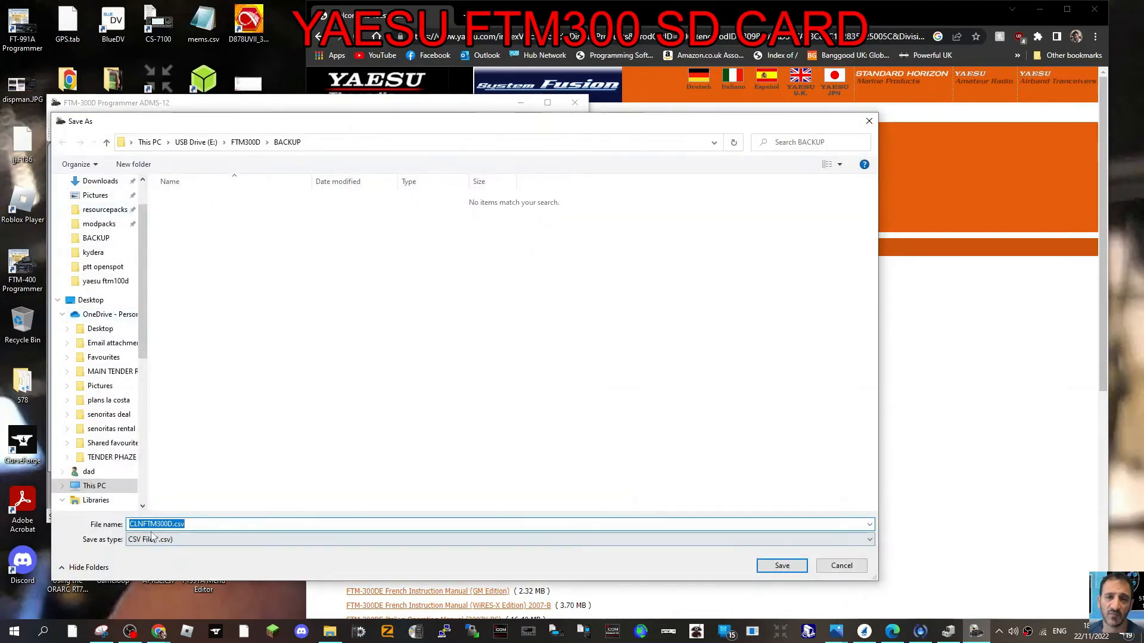
pyautogui.click(131, 525)
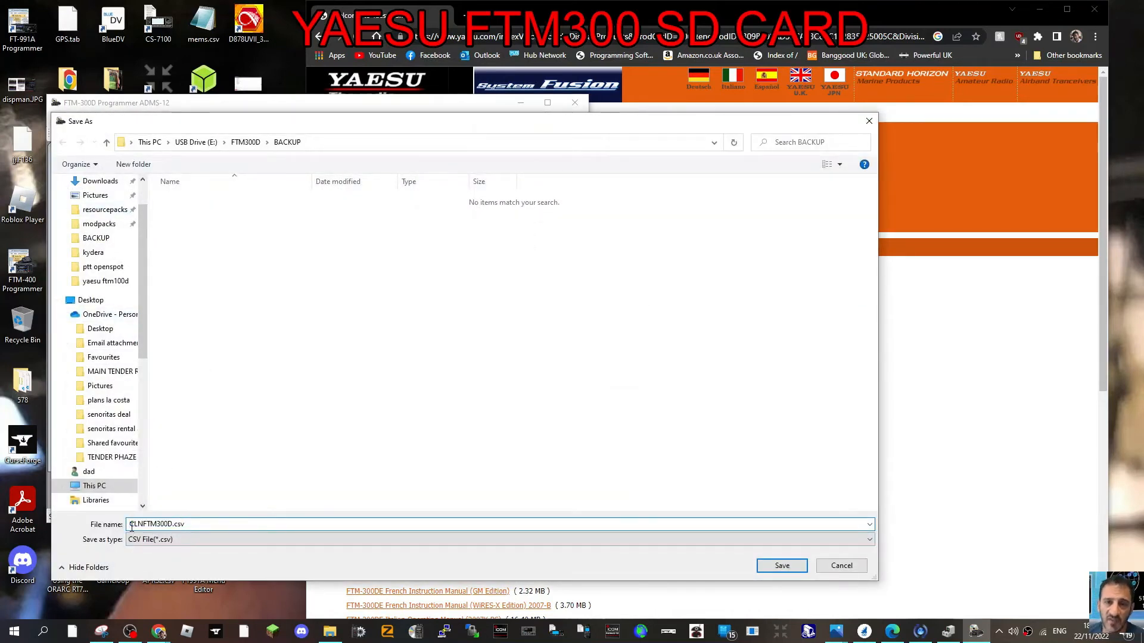
pyautogui.write('bbbbb')
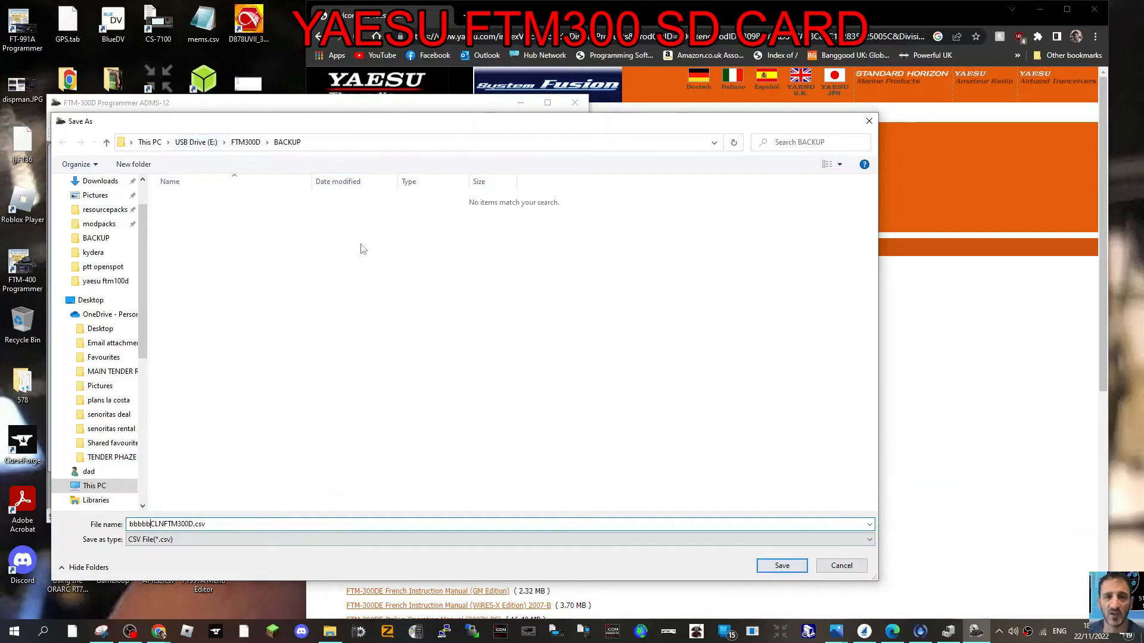
pyautogui.scroll(1, 142, 191)
pyautogui.click(95, 200)
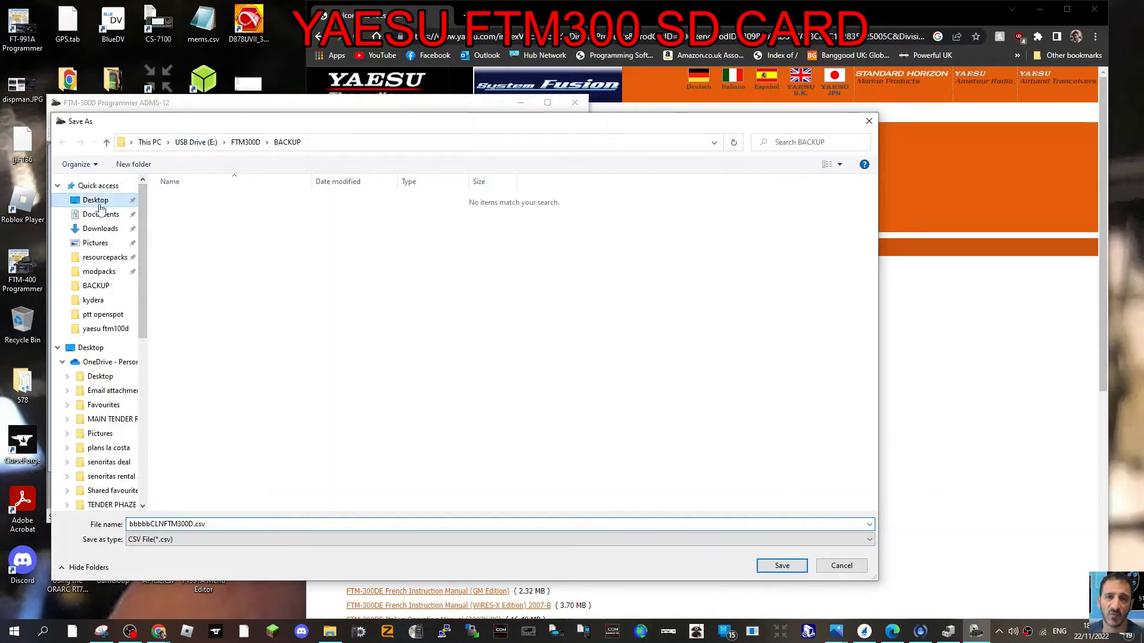
pyautogui.click(783, 566)
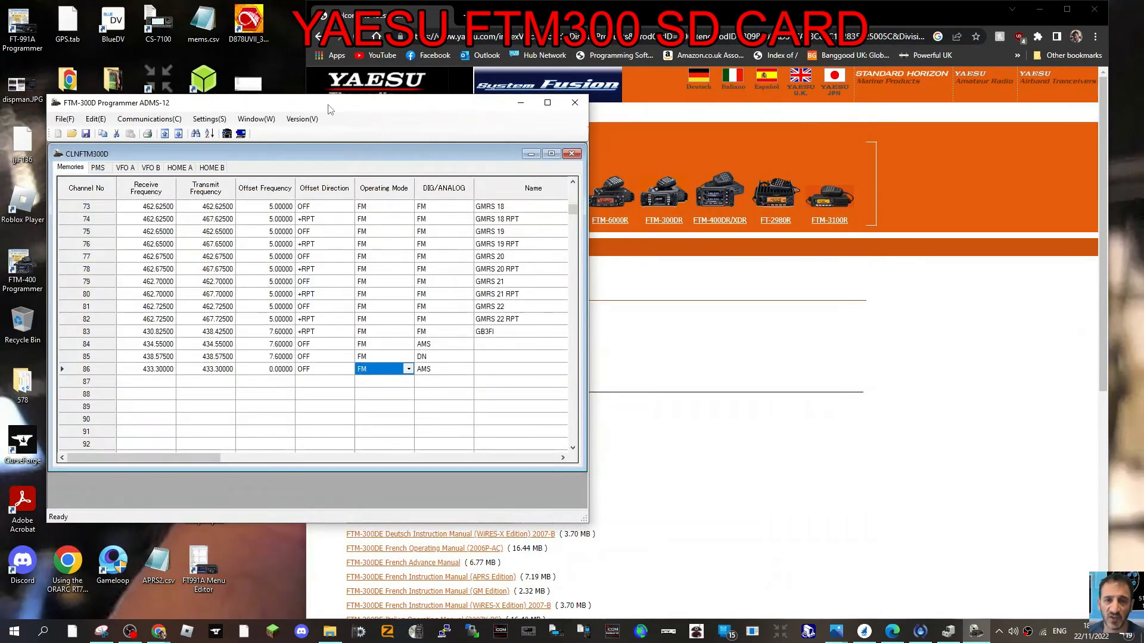
# Step: Insert a blank channel at position 86 and move the 433.30000 channel down one more row to 88
pyautogui.click(59, 119)
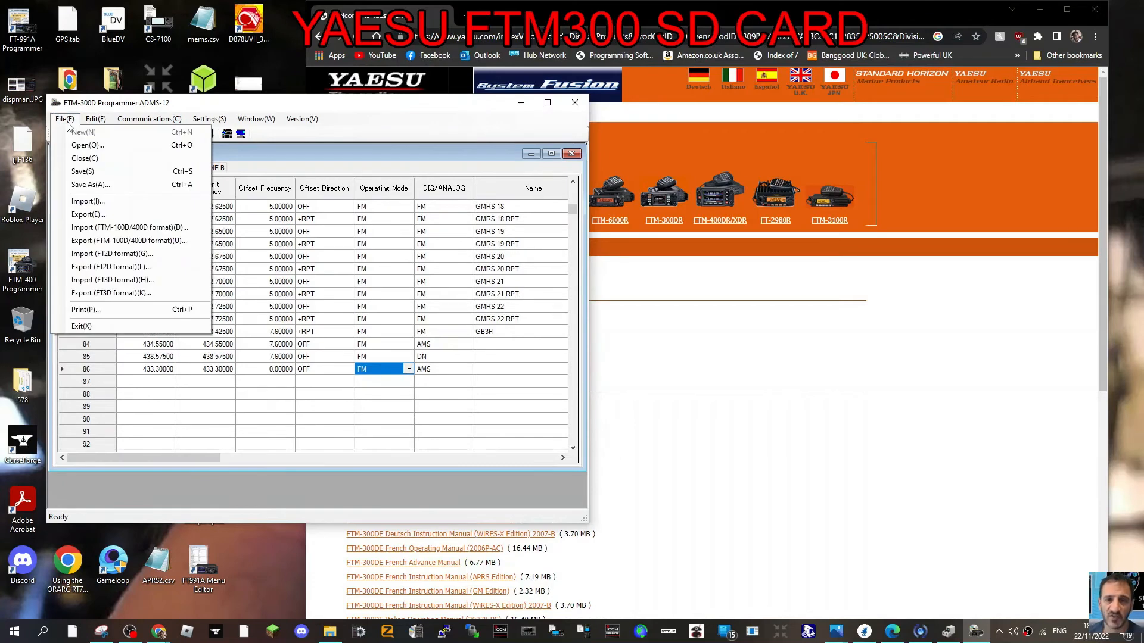
pyautogui.click(92, 120)
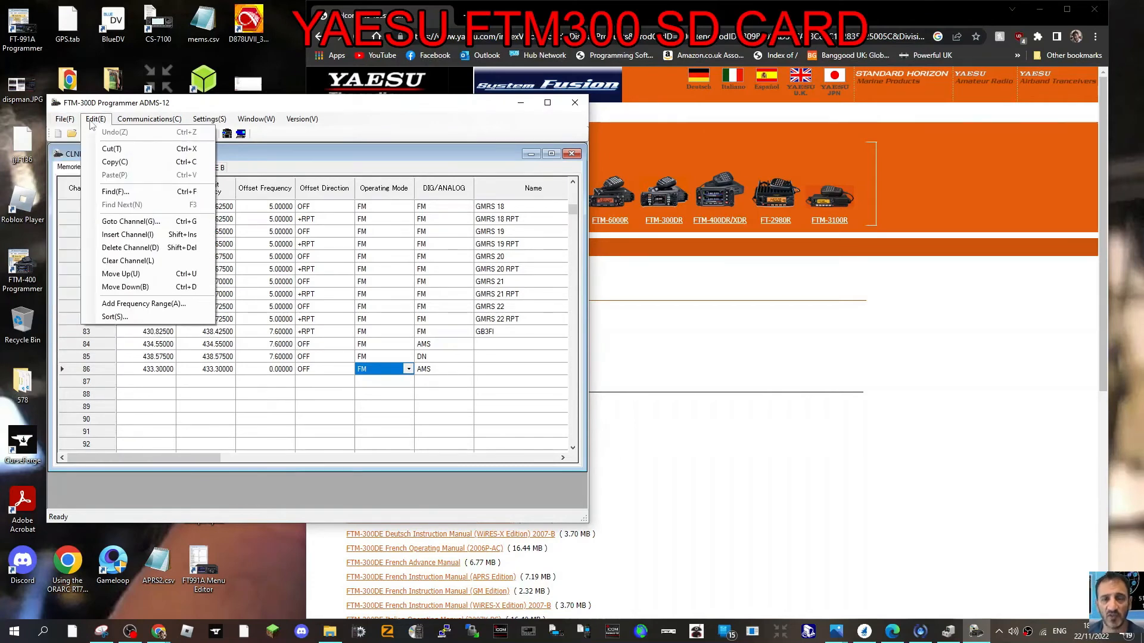
pyautogui.click(138, 236)
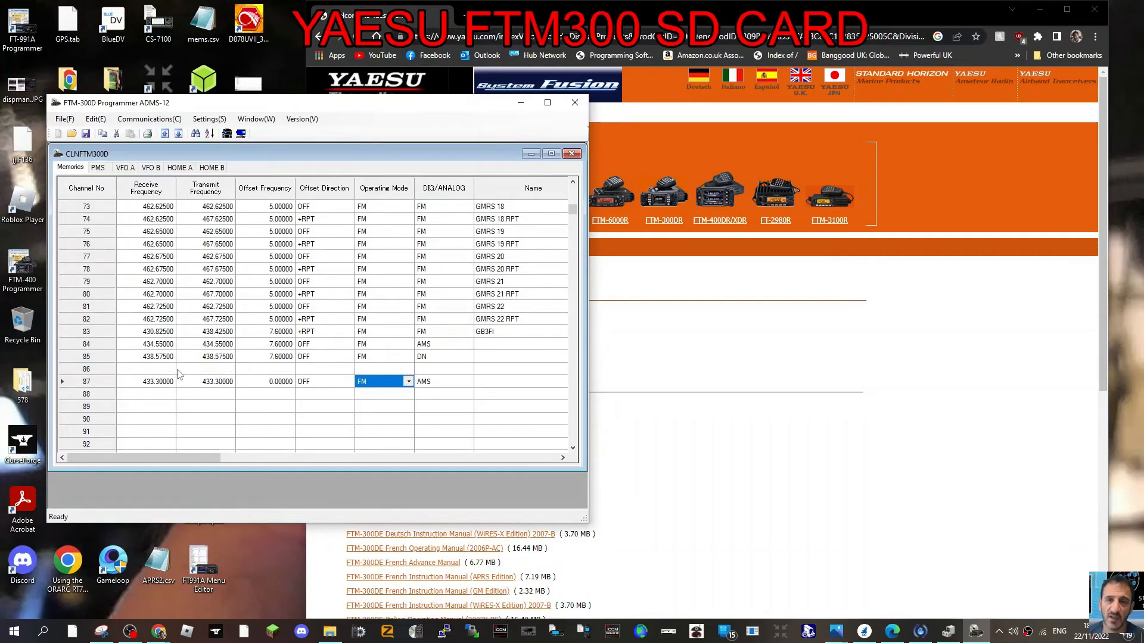
pyautogui.click(97, 121)
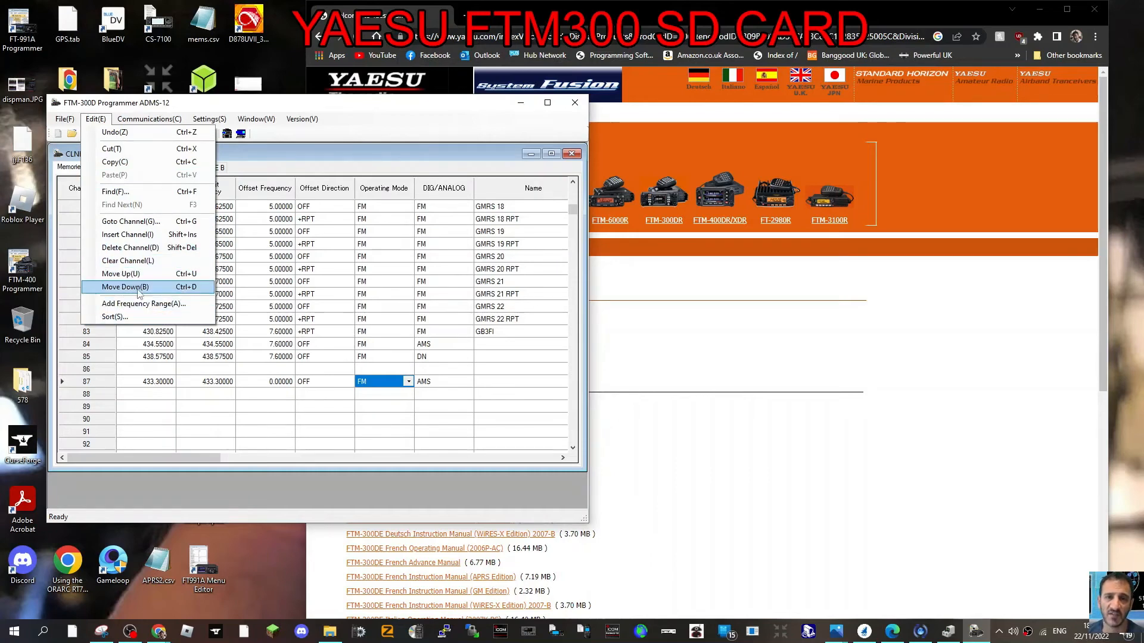
pyautogui.click(138, 288)
# Step: Select the block of memory channels 73 to 88, then clear the selection
pyautogui.click(138, 293)
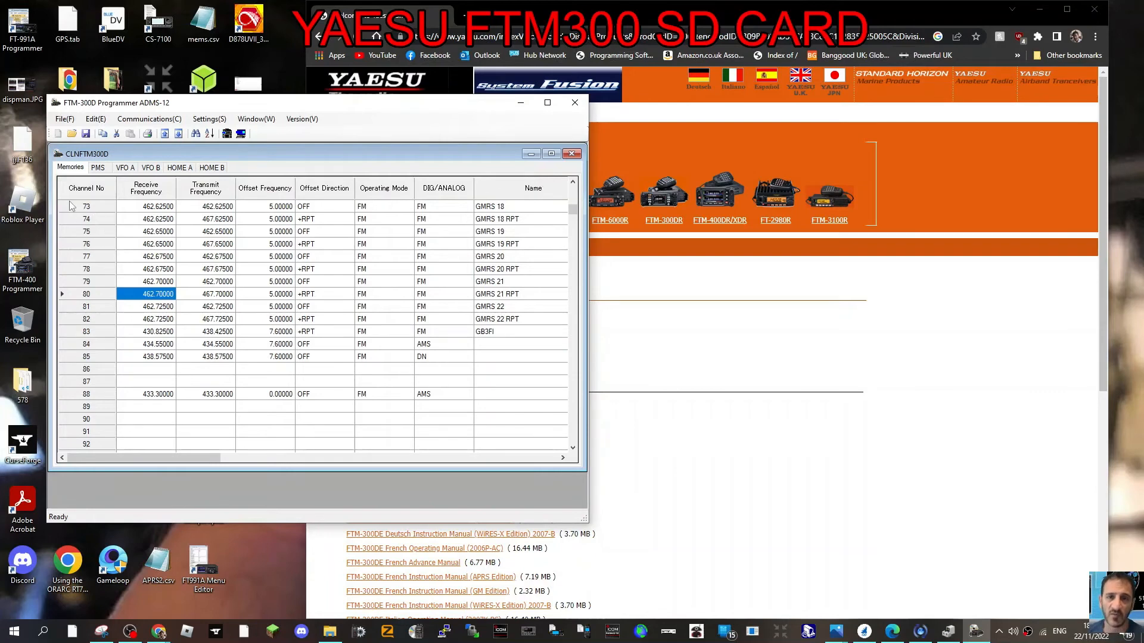
pyautogui.moveTo(72, 206); pyautogui.dragTo(194, 394)
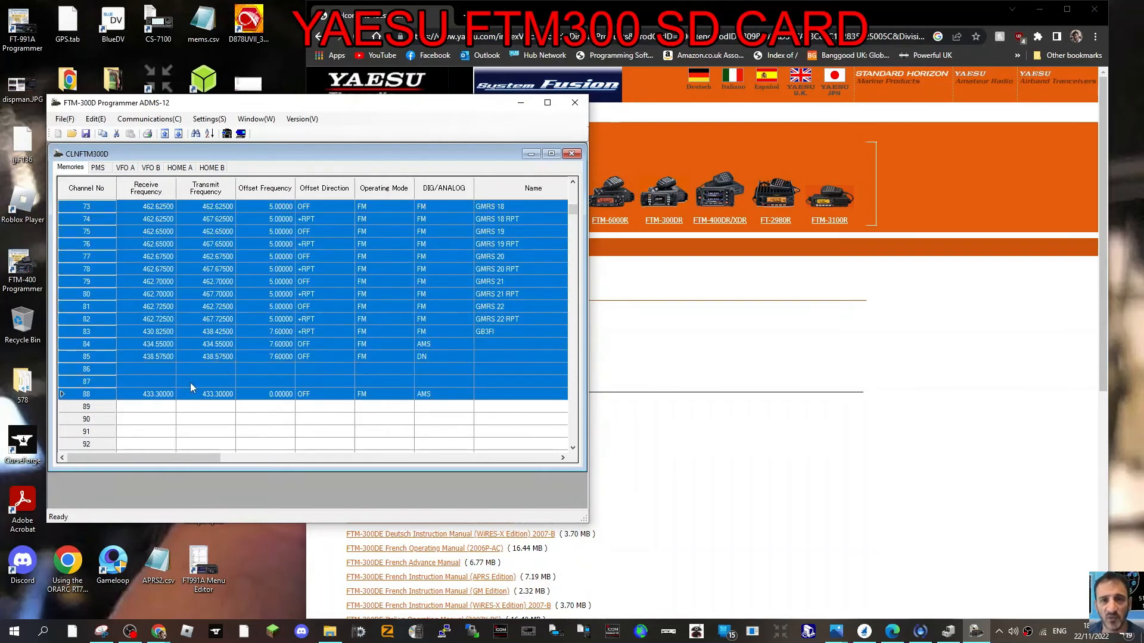
pyautogui.click(185, 418)
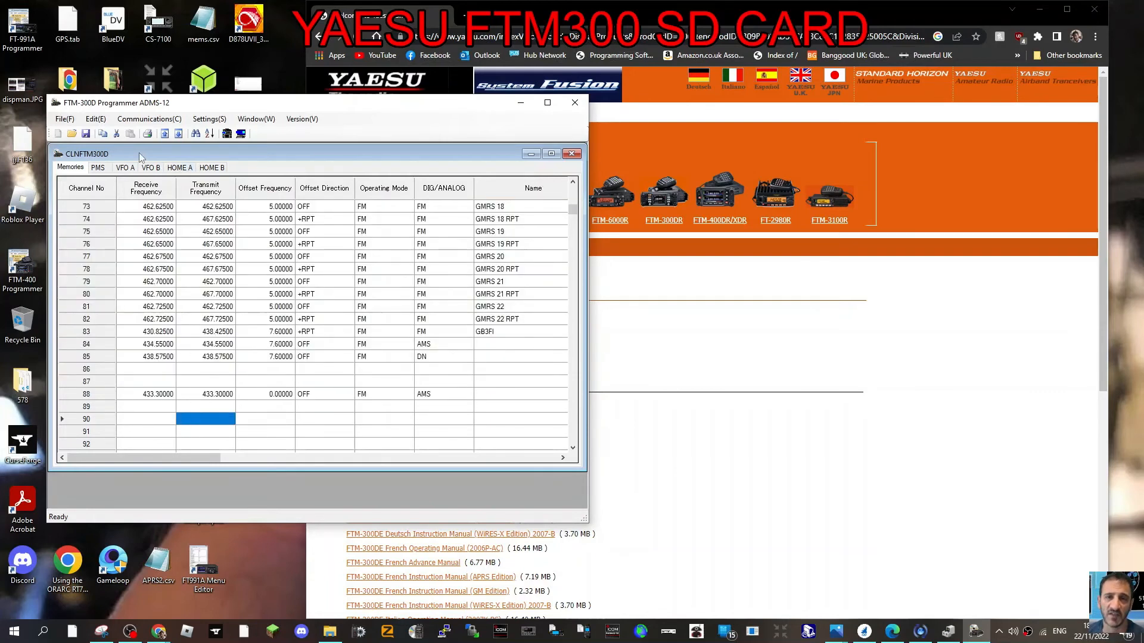
# Step: View the programmer's version information and close it
pyautogui.click(145, 120)
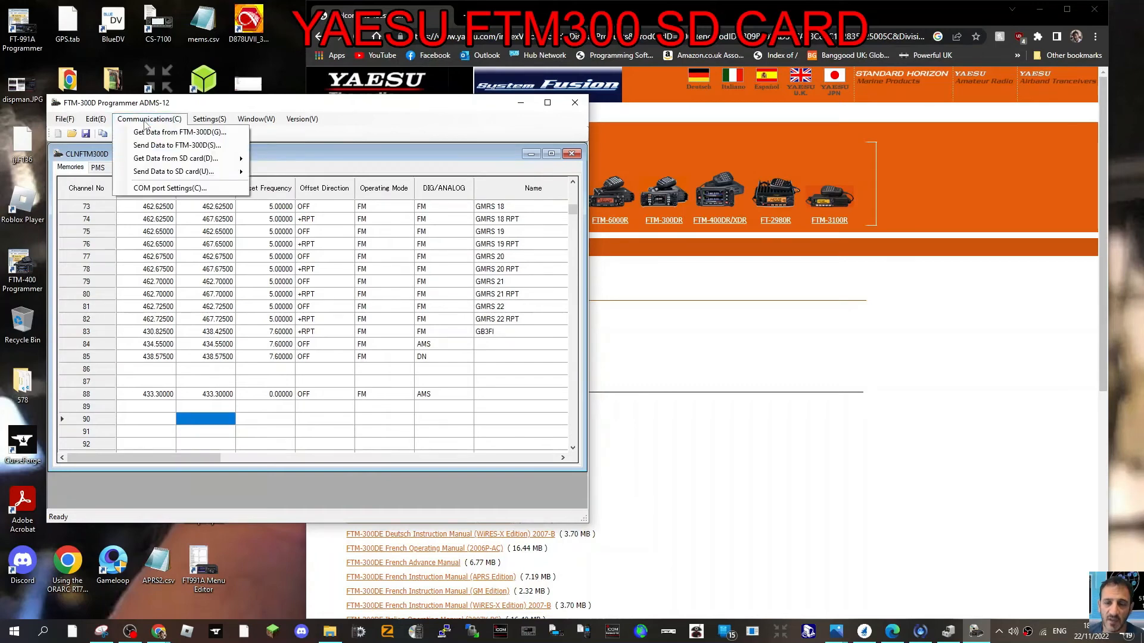
pyautogui.moveTo(202, 123)
pyautogui.moveTo(242, 121)
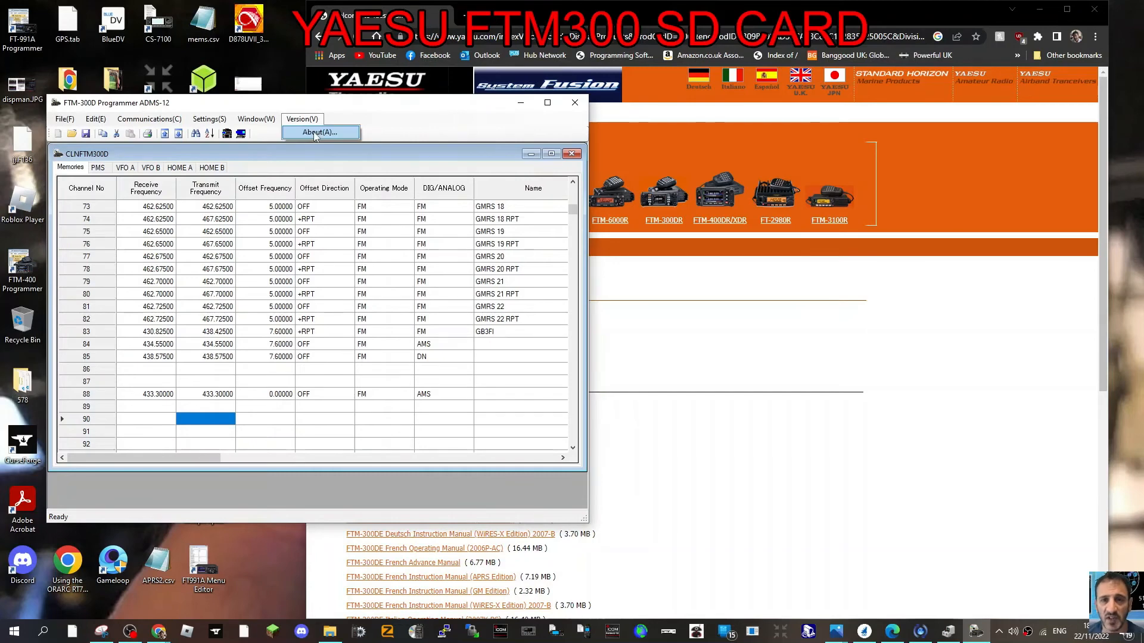
pyautogui.click(315, 134)
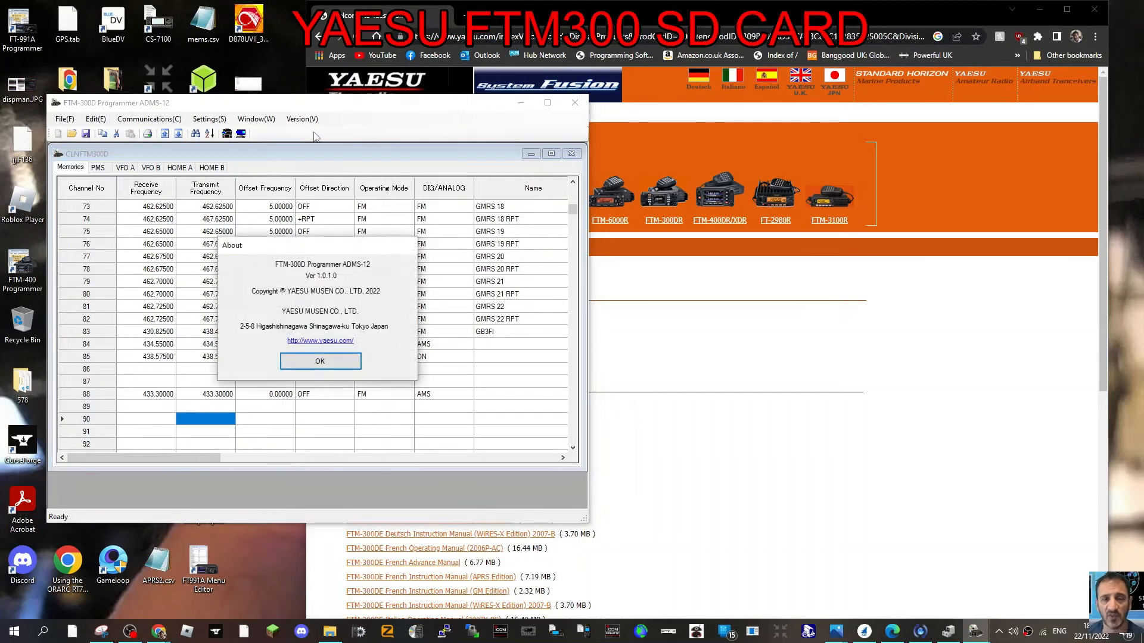
pyautogui.click(337, 360)
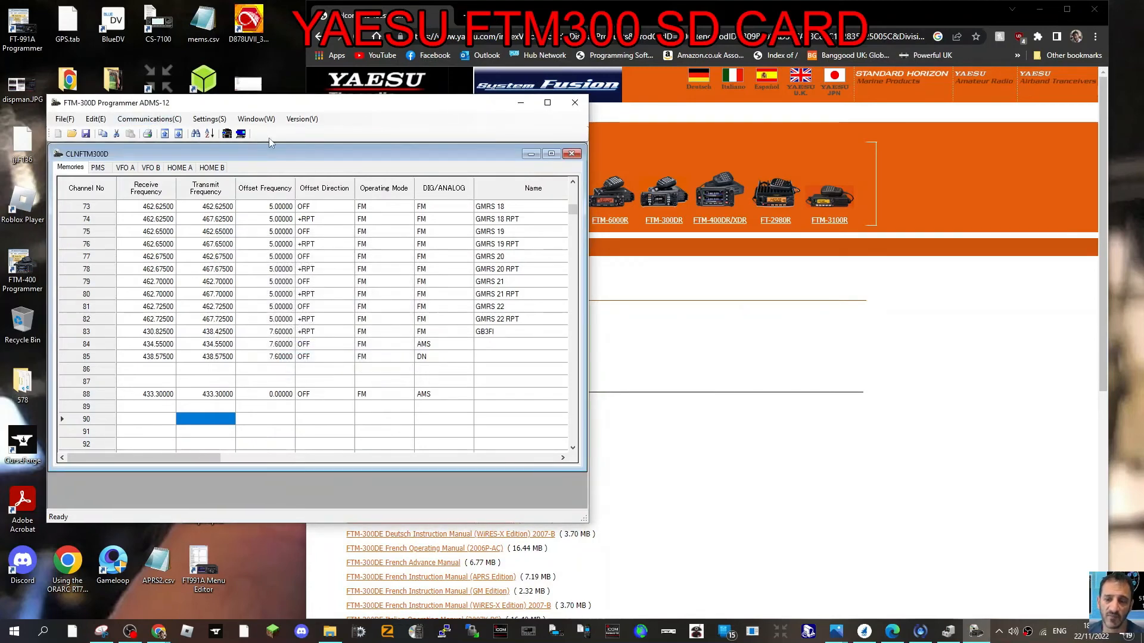